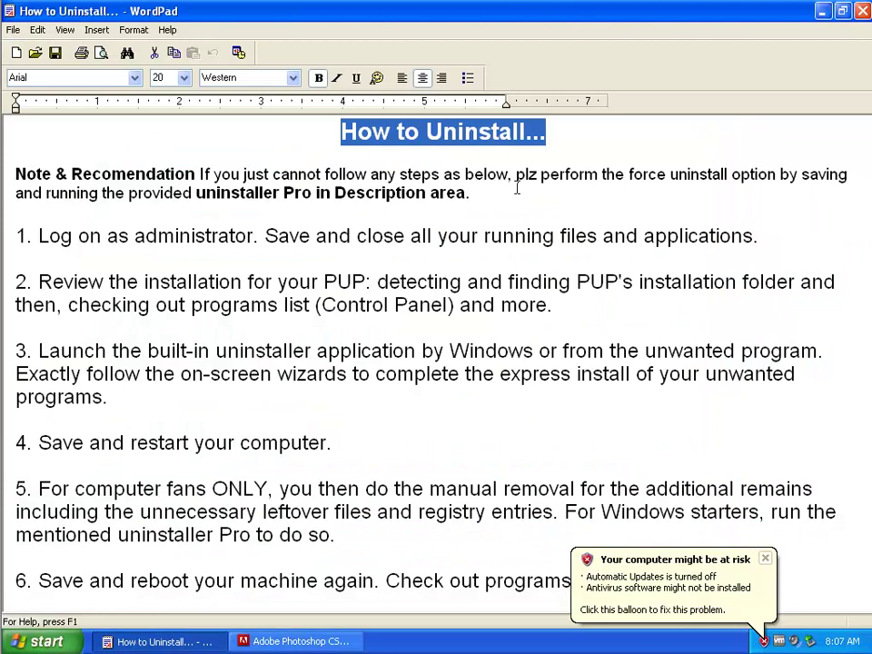
- Review the six numbered uninstall steps in the How to Uninstall document, dismissing the security alert balloon that covers the last one
{"action": "left_click_drag", "start_coordinate": [759, 237], "coordinate": [9, 236]}
{"action": "left_click_drag", "start_coordinate": [563, 305], "coordinate": [9, 282]}
{"action": "left_click_drag", "start_coordinate": [116, 397], "coordinate": [9, 350]}
{"action": "left_click_drag", "start_coordinate": [385, 446], "coordinate": [5, 443]}
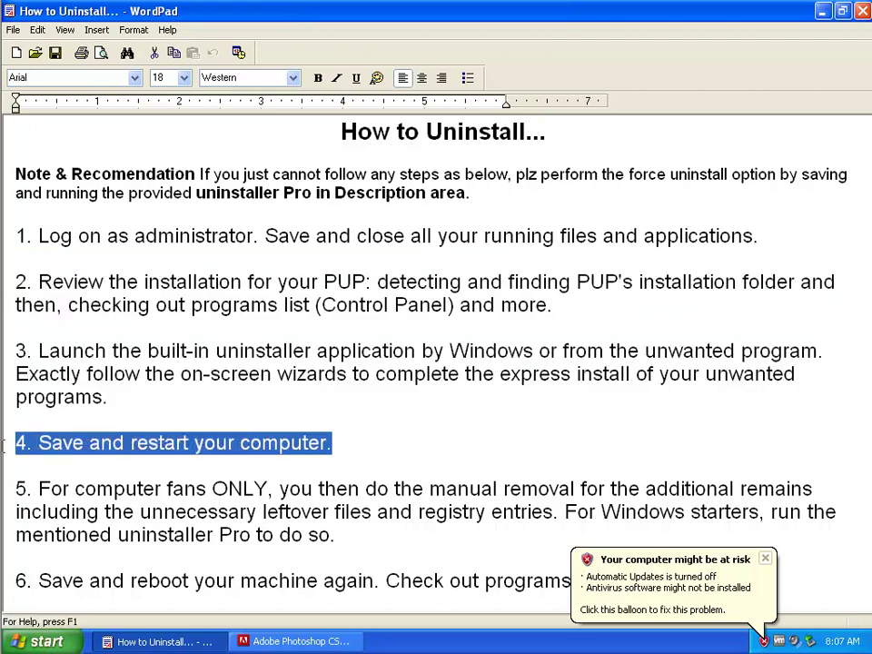
{"action": "left_click_drag", "start_coordinate": [336, 534], "coordinate": [3, 487]}
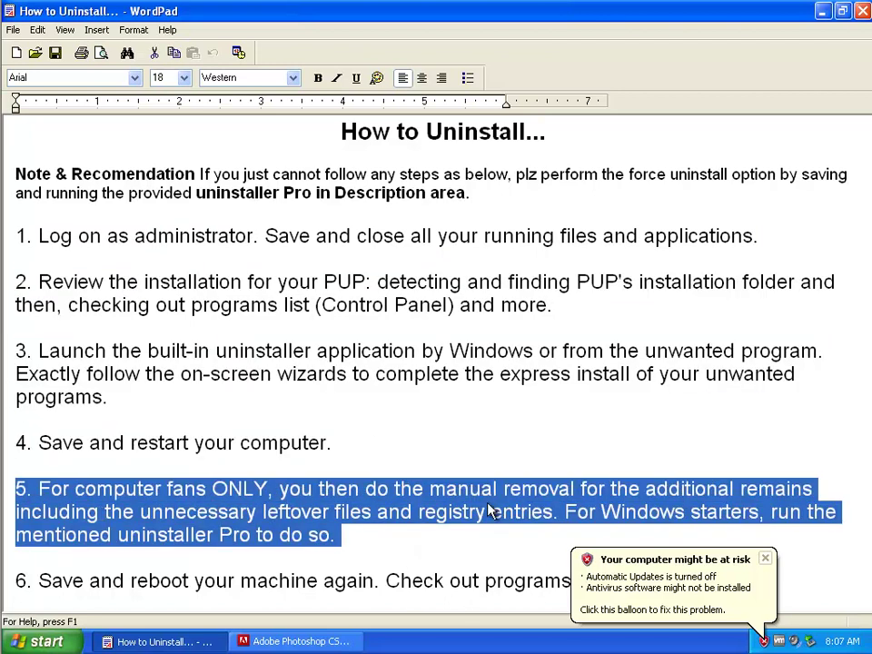
{"action": "left_click", "coordinate": [765, 558]}
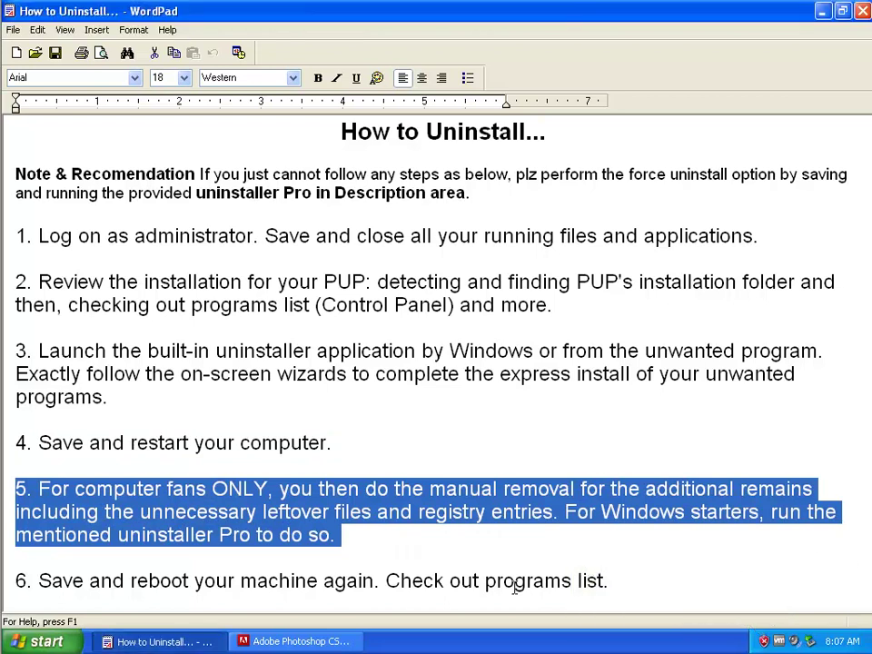
{"action": "left_click", "coordinate": [233, 581]}
{"action": "left_click_drag", "start_coordinate": [642, 584], "coordinate": [5, 581]}
{"action": "left_click", "coordinate": [233, 500]}
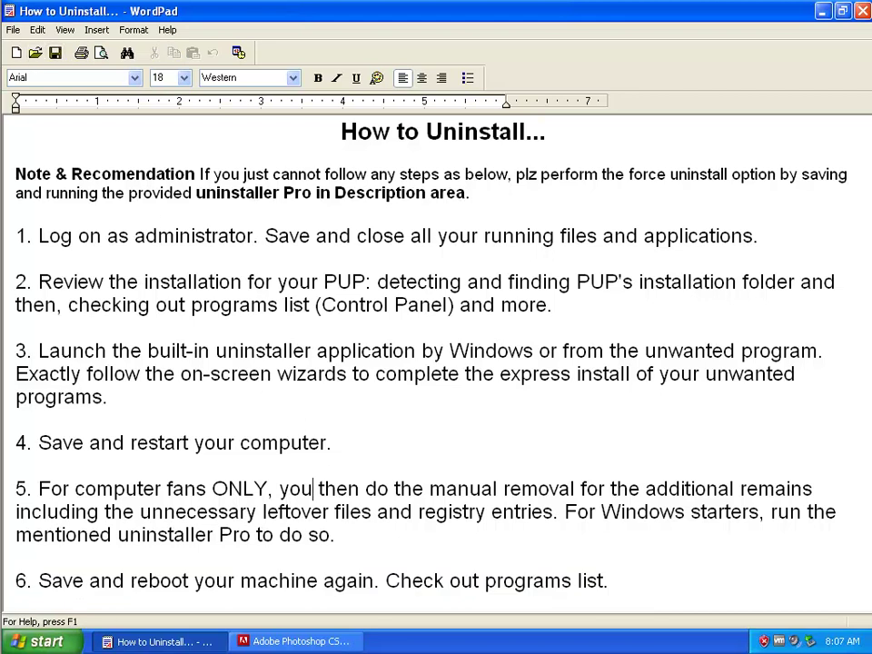
- Close the How to Uninstall document, quit the Adobe Photoshop CS6 Extended window with confirmation, and refresh the desktop
{"action": "left_click", "coordinate": [863, 12]}
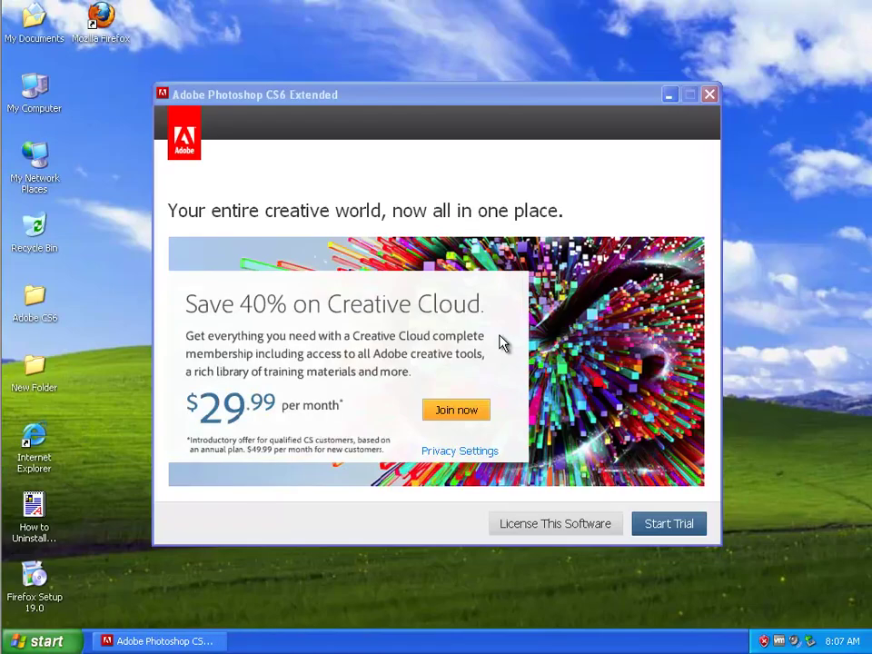
{"action": "left_click", "coordinate": [673, 241]}
{"action": "key", "text": "alt+F4"}
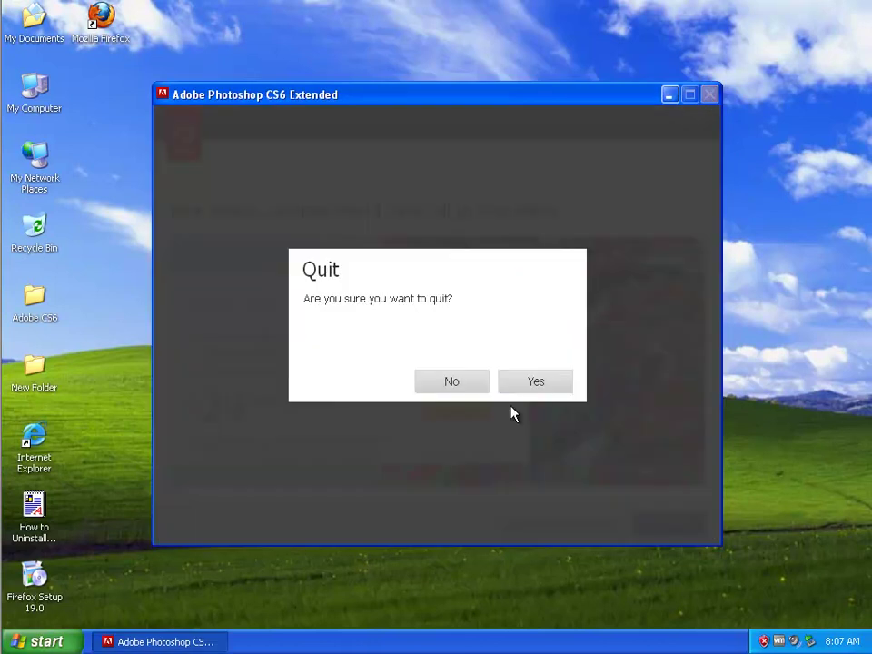
{"action": "left_click", "coordinate": [542, 381]}
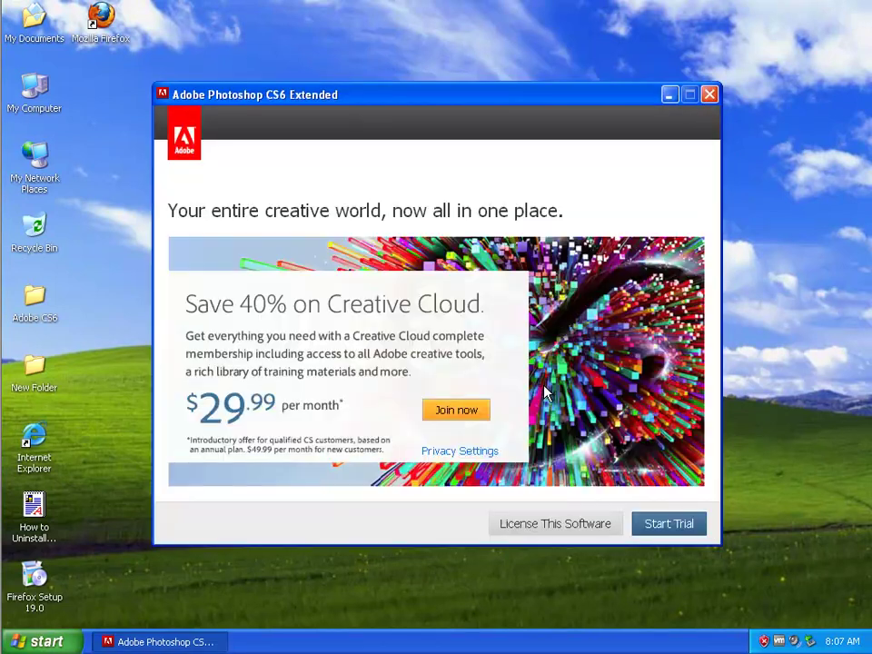
{"action": "right_click", "coordinate": [370, 309]}
{"action": "left_click", "coordinate": [387, 335]}
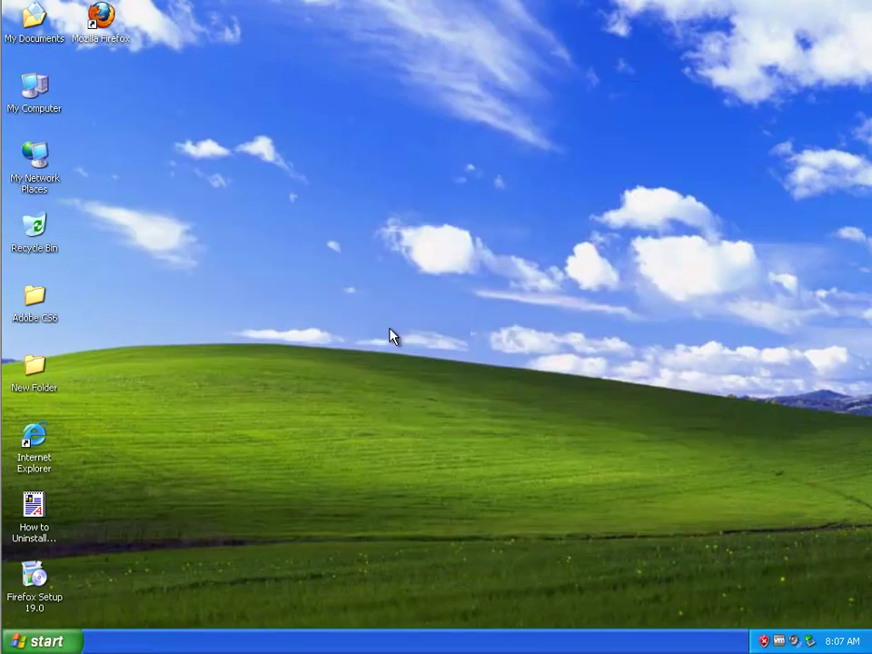
- Check the running processes in a maximized Task Manager with a wider Image Name column, and minimize it when done
{"action": "right_click", "coordinate": [147, 636]}
{"action": "left_click", "coordinate": [177, 589]}
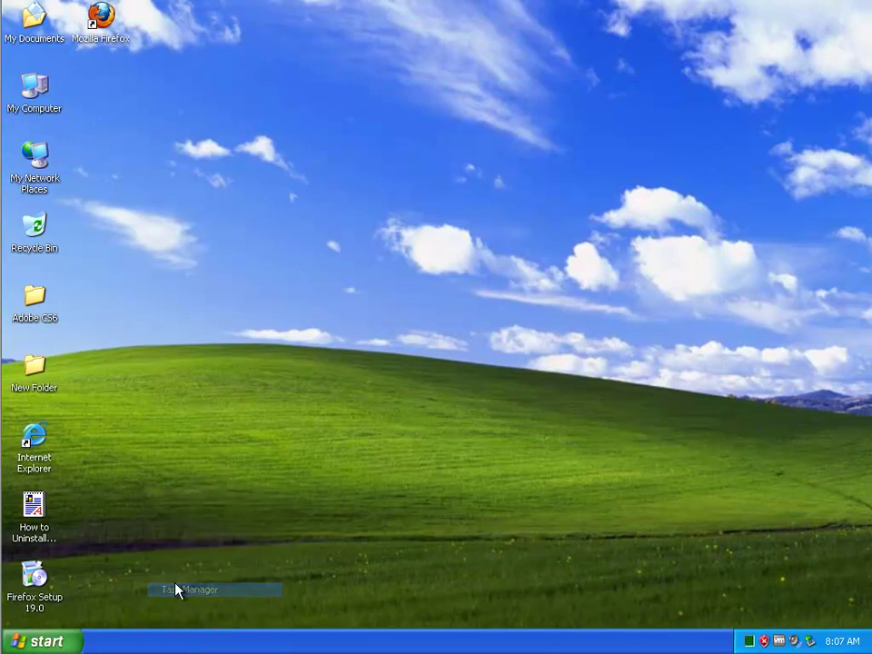
{"action": "left_click", "coordinate": [103, 65]}
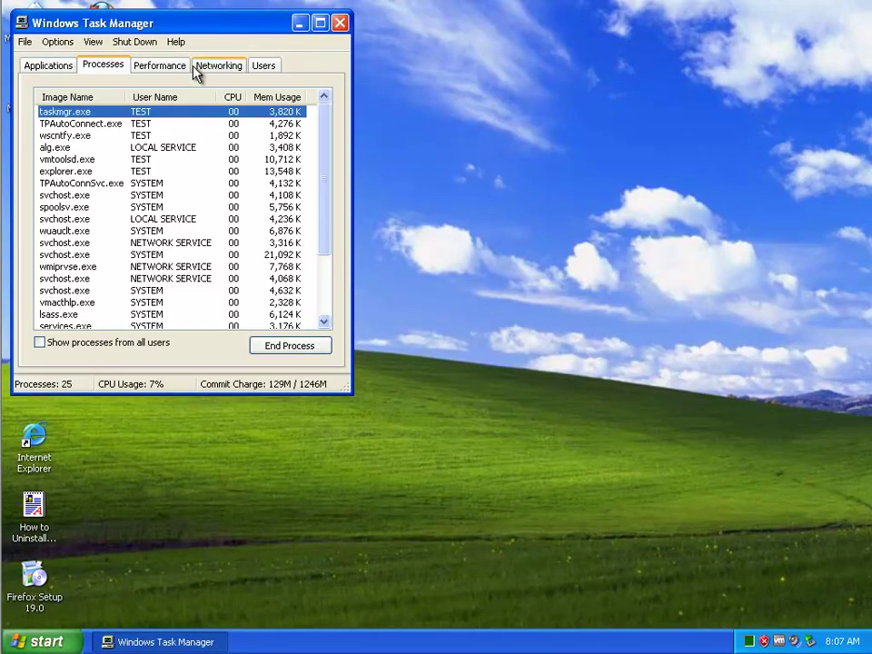
{"action": "left_click", "coordinate": [320, 23]}
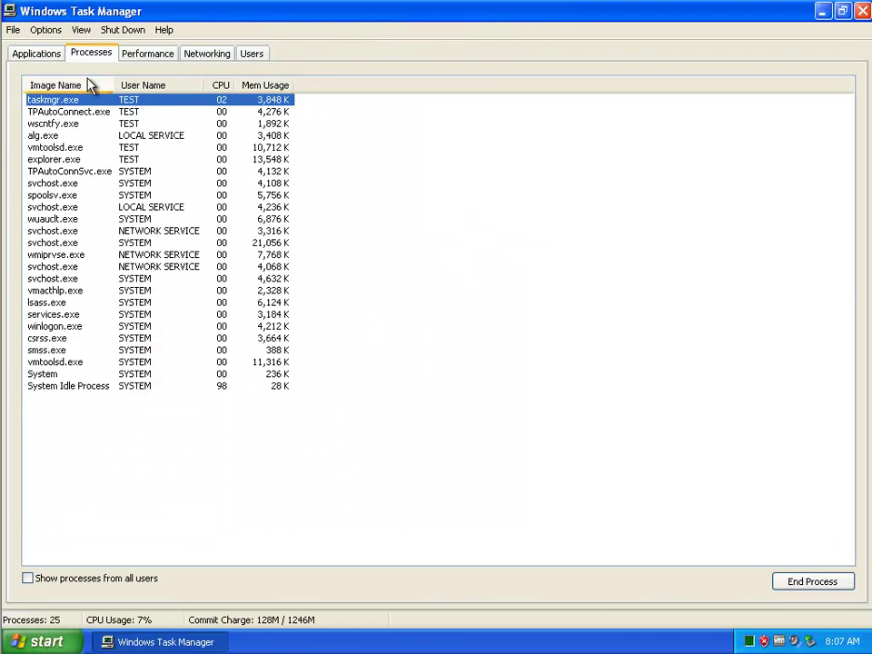
{"action": "left_click_drag", "start_coordinate": [117, 80], "coordinate": [175, 87]}
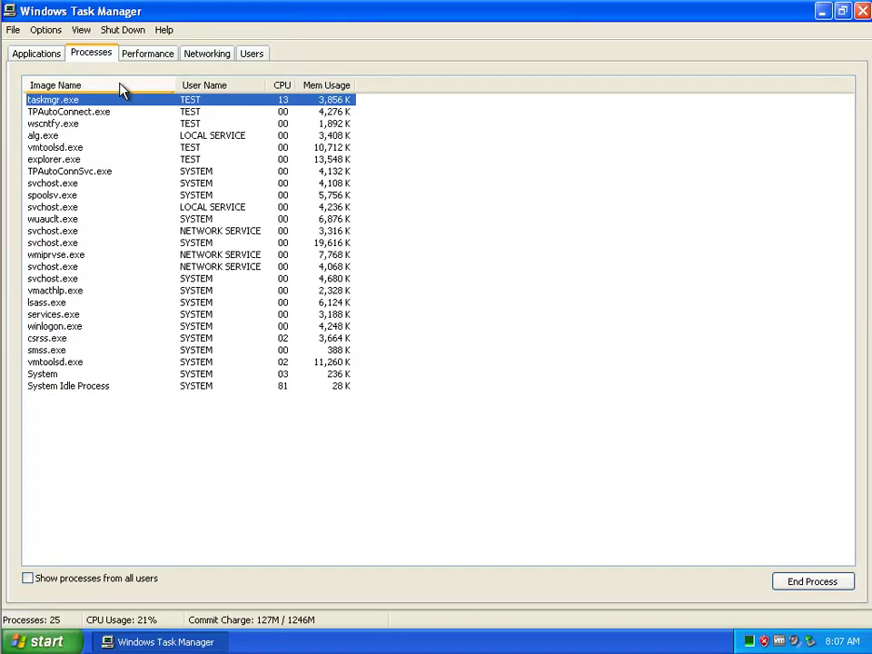
{"action": "left_click", "coordinate": [100, 375]}
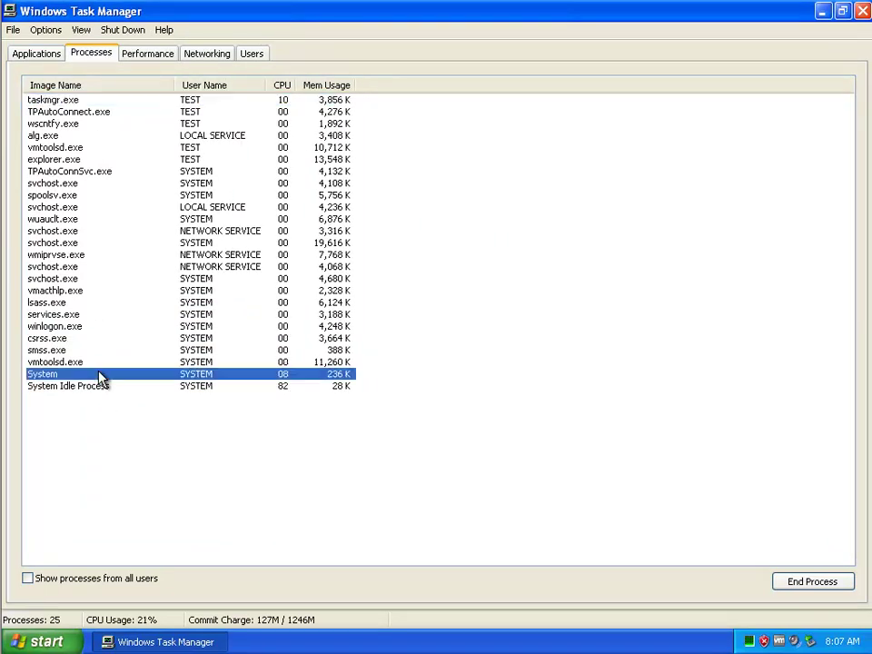
{"action": "double_click", "coordinate": [771, 18]}
{"action": "left_click", "coordinate": [300, 24]}
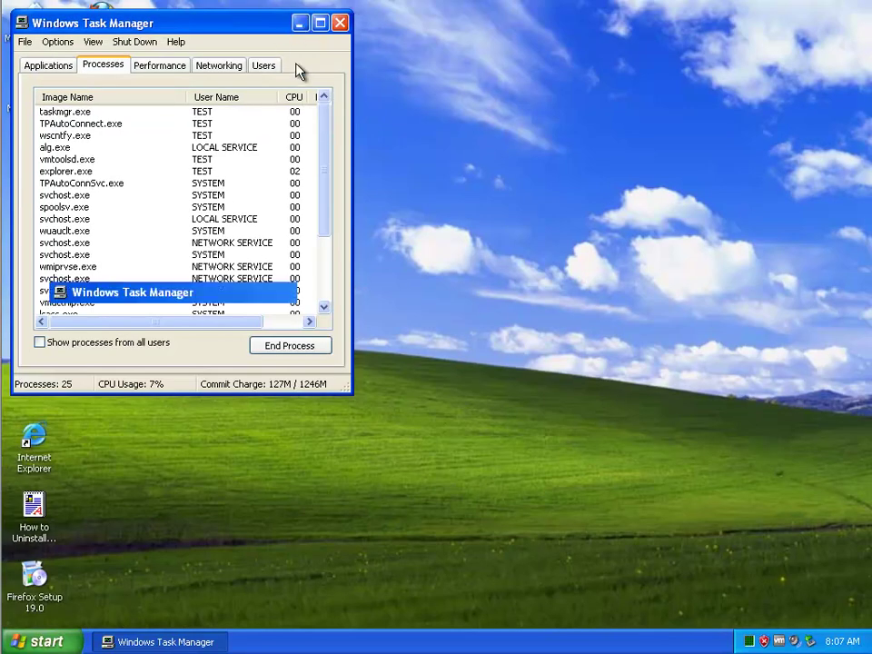
- Find the target of the Adobe Photoshop CS6 shortcut through its properties and go up to the Program Files folder
{"action": "left_click", "coordinate": [54, 643]}
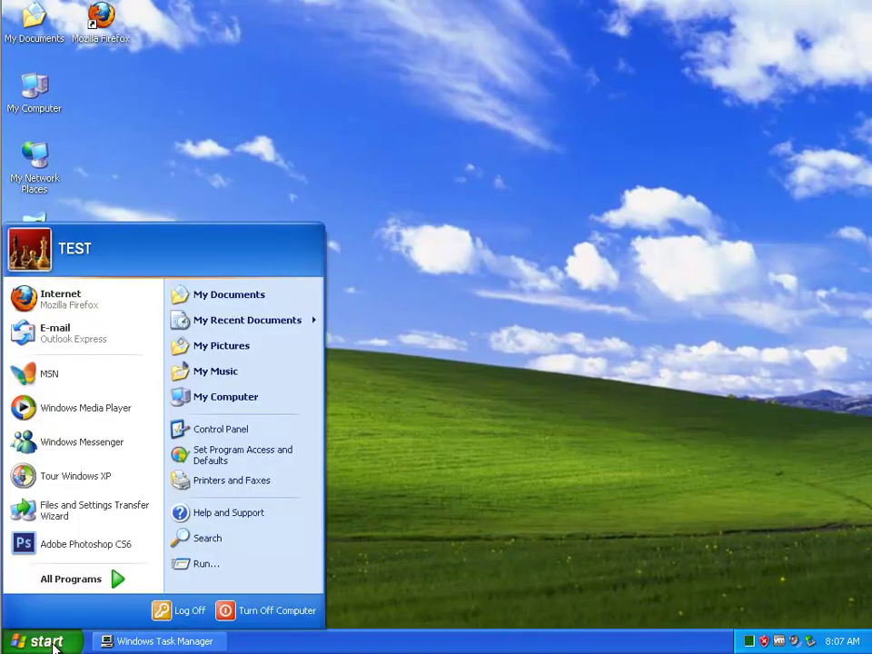
{"action": "right_click", "coordinate": [98, 546]}
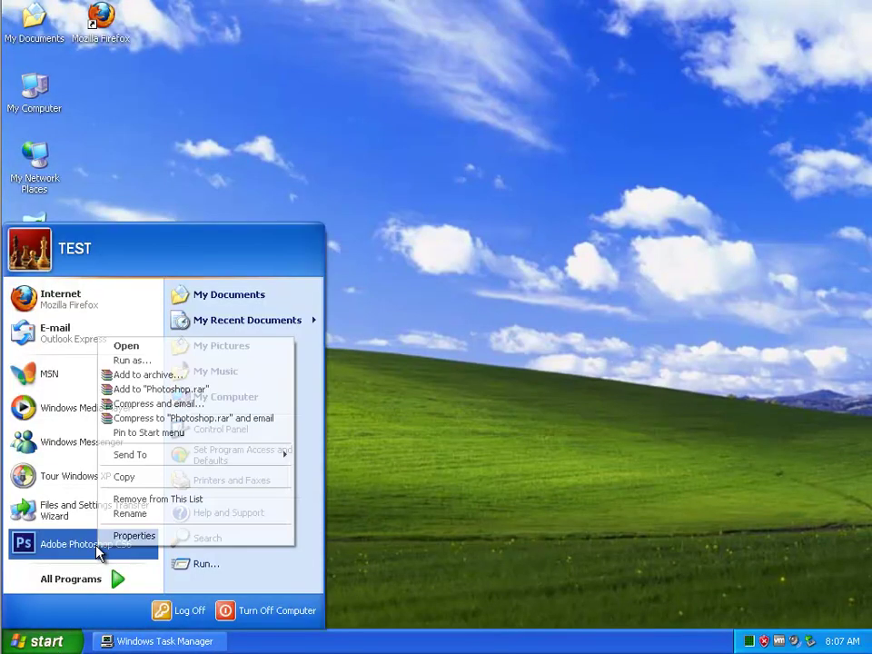
{"action": "left_click", "coordinate": [208, 537]}
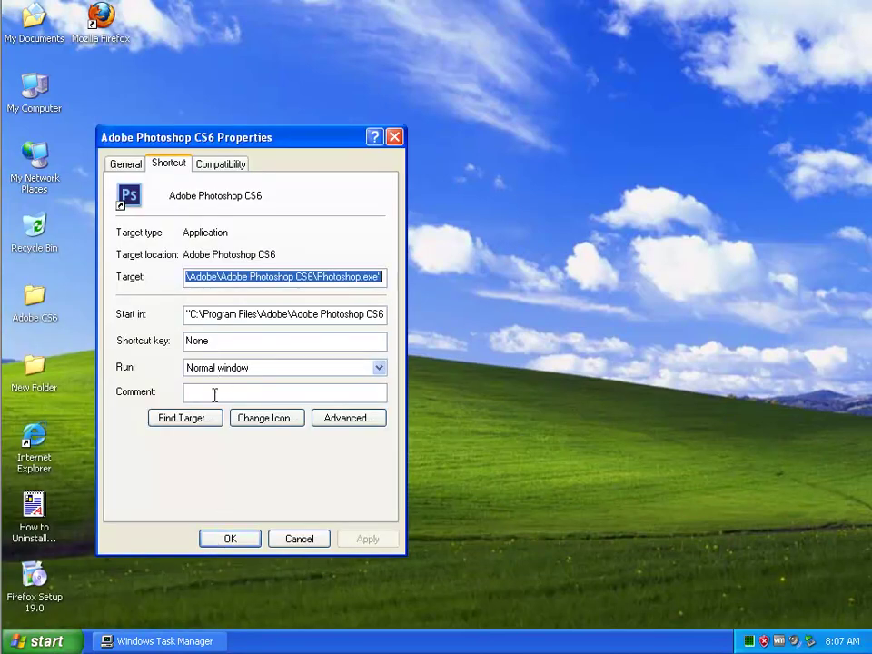
{"action": "left_click", "coordinate": [200, 420]}
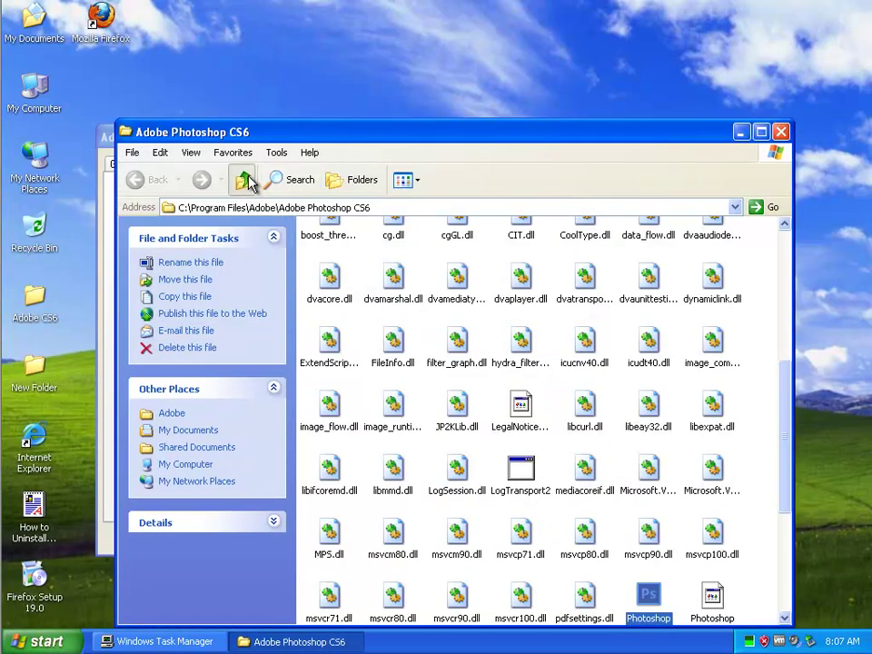
{"action": "left_click", "coordinate": [243, 180]}
{"action": "left_click", "coordinate": [244, 180]}
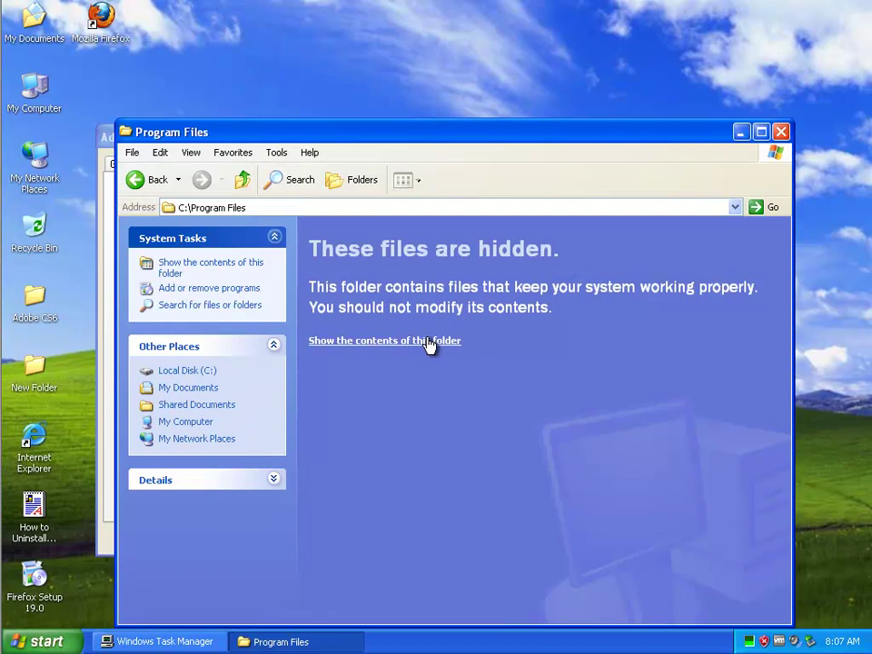
- Show the hidden contents of Program Files in Details view, sorted by date modified with the newest folders first
{"action": "left_click", "coordinate": [429, 340]}
{"action": "left_click", "coordinate": [416, 181]}
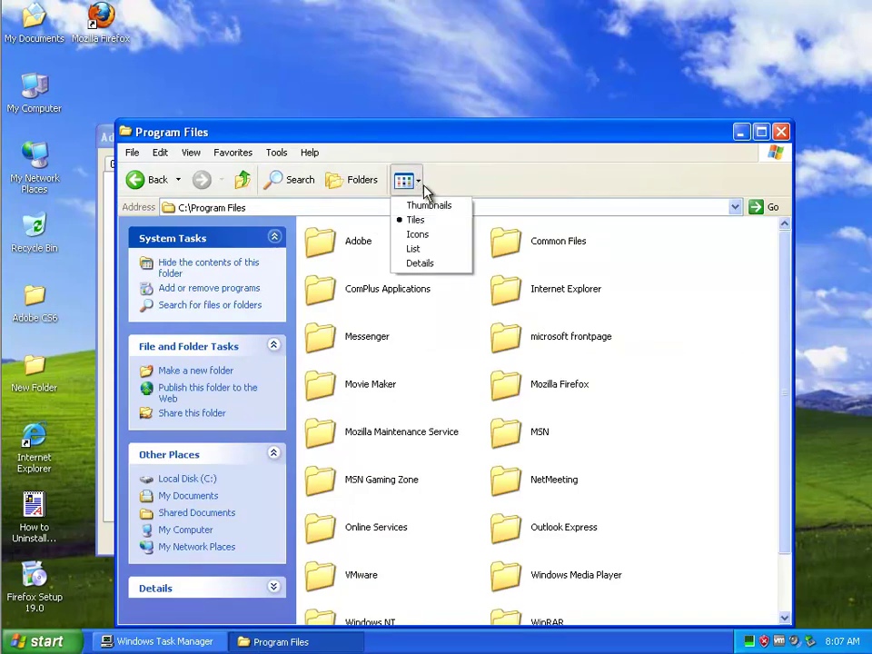
{"action": "left_click", "coordinate": [438, 264]}
{"action": "left_click", "coordinate": [668, 227]}
{"action": "left_click", "coordinate": [670, 227]}
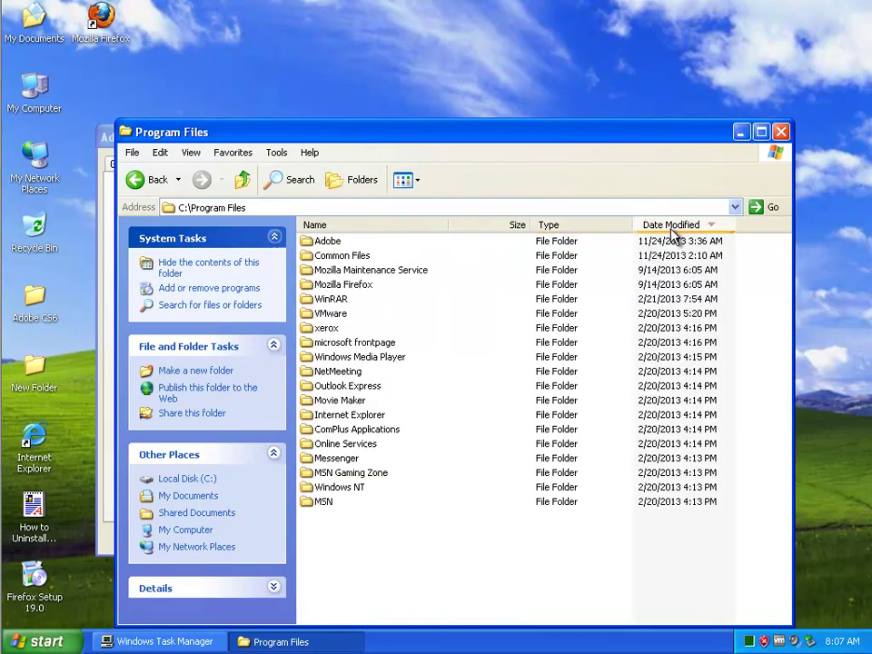
- Examine the properties of the Adobe folder in Program Files, including its name and size on disk, and close them
{"action": "left_click", "coordinate": [330, 241]}
{"action": "right_click", "coordinate": [332, 241]}
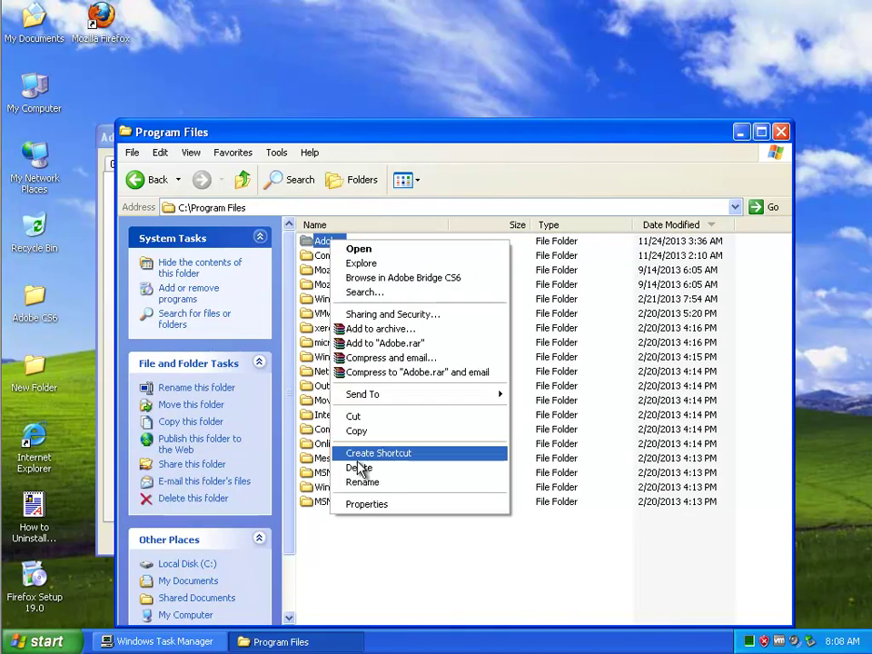
{"action": "left_click", "coordinate": [368, 505]}
{"action": "left_click_drag", "start_coordinate": [449, 312], "coordinate": [414, 311]}
{"action": "right_click", "coordinate": [414, 312]}
{"action": "left_click", "coordinate": [459, 360]}
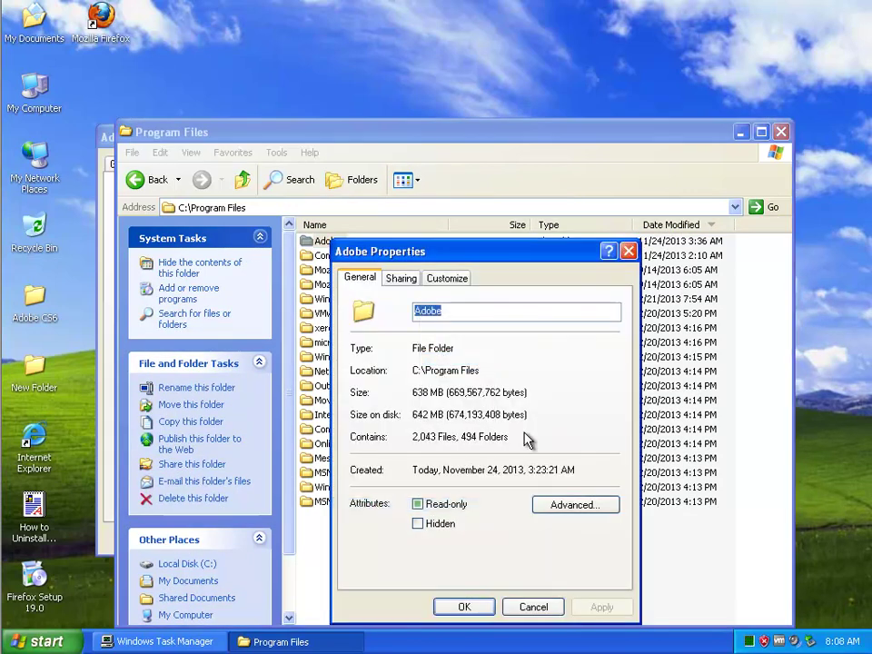
{"action": "left_click_drag", "start_coordinate": [550, 414], "coordinate": [430, 434]}
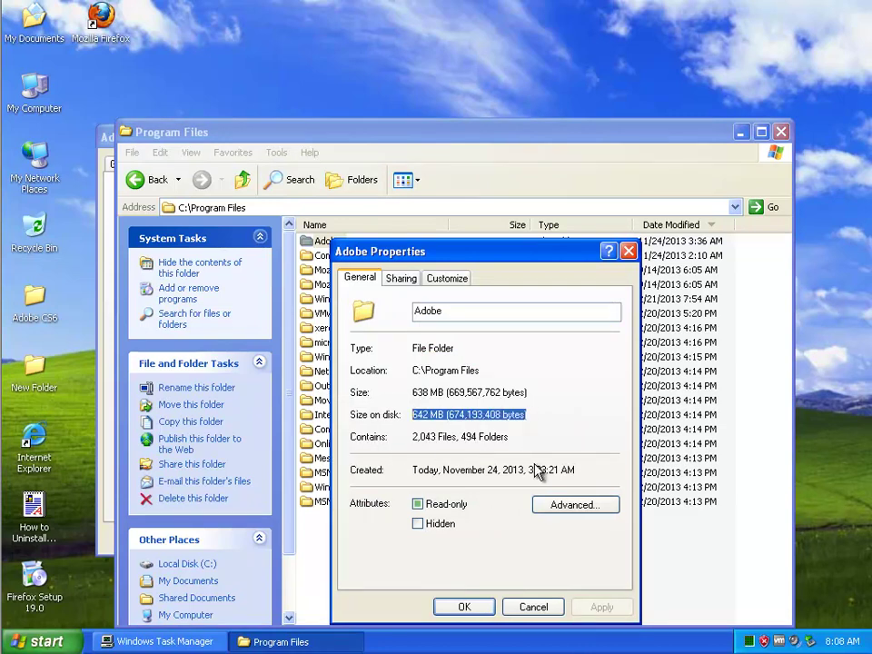
{"action": "left_click", "coordinate": [628, 251]}
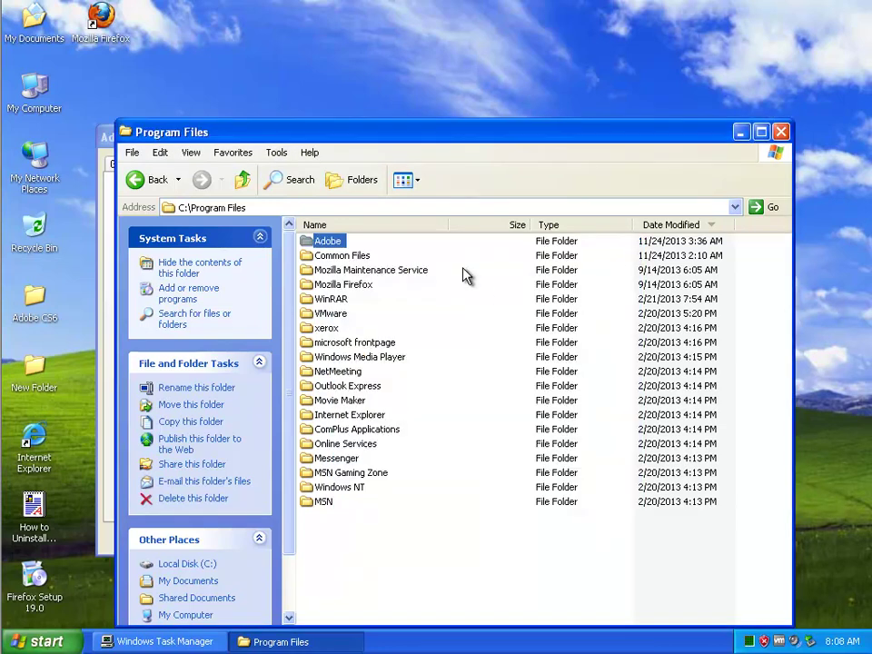
- Check the Adobe folder inside Common Files using Details view, and put away the folder window and the Photoshop shortcut properties
{"action": "double_click", "coordinate": [334, 255]}
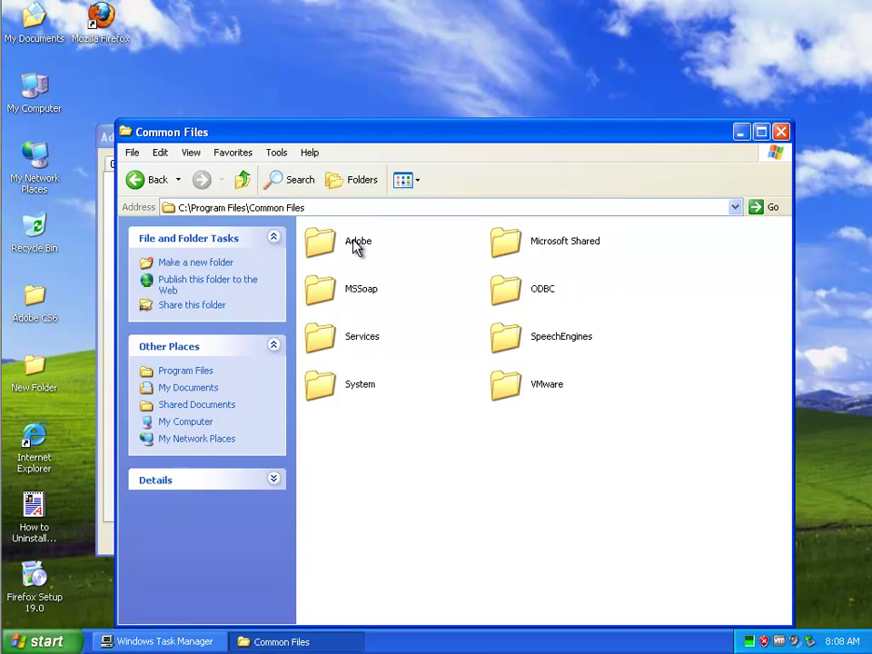
{"action": "left_click", "coordinate": [357, 243]}
{"action": "left_click", "coordinate": [413, 182]}
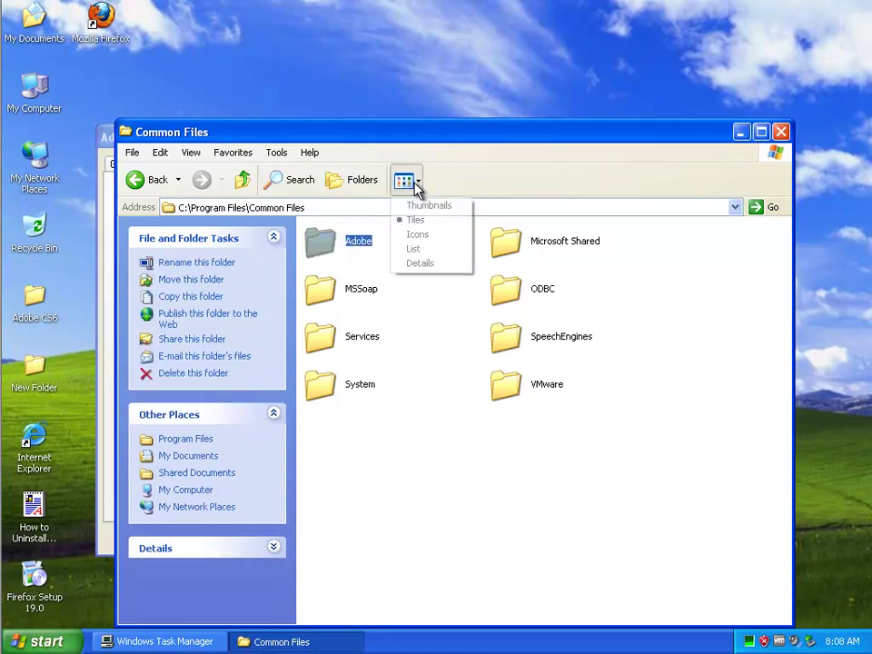
{"action": "left_click", "coordinate": [429, 266]}
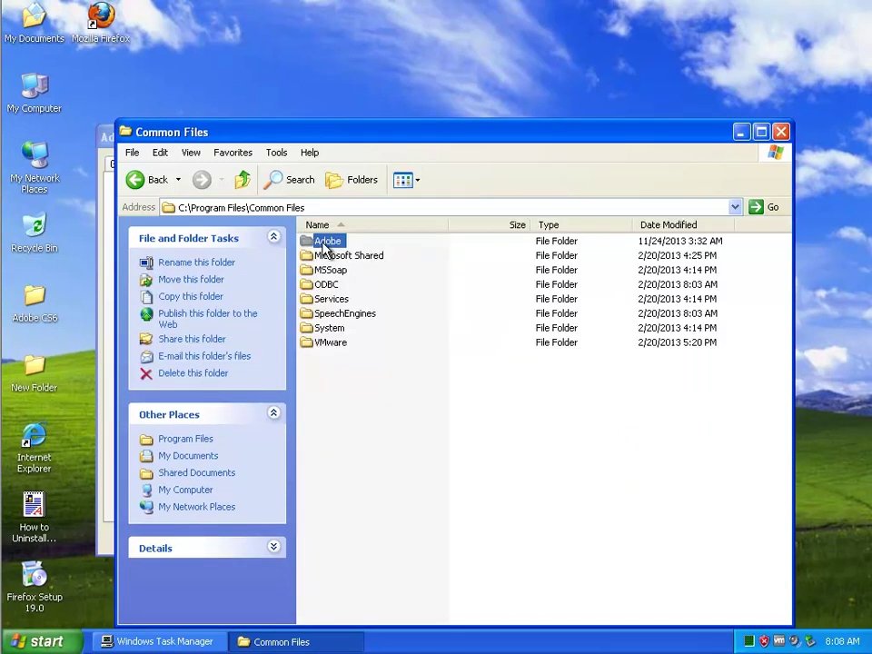
{"action": "left_click", "coordinate": [741, 132]}
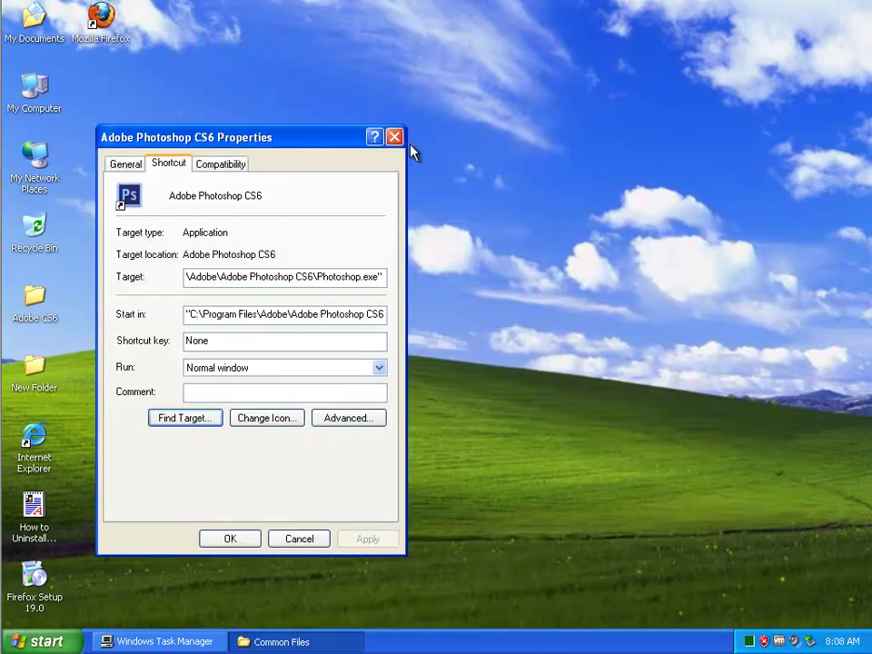
{"action": "left_click", "coordinate": [397, 139]}
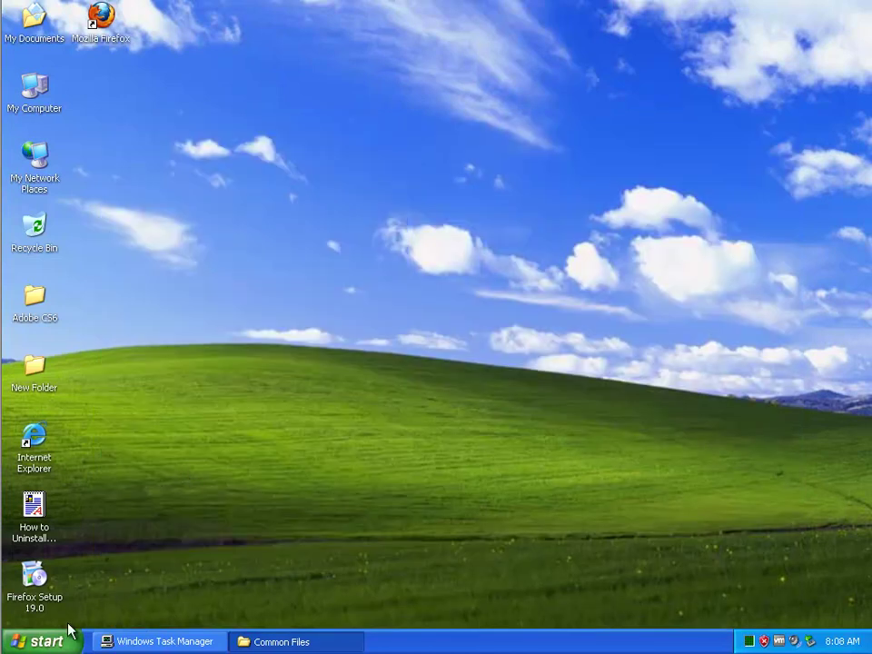
- Open Add or Remove Programs from the Control Panel and view the support information for Adobe Photoshop CS6
{"action": "left_click", "coordinate": [43, 641]}
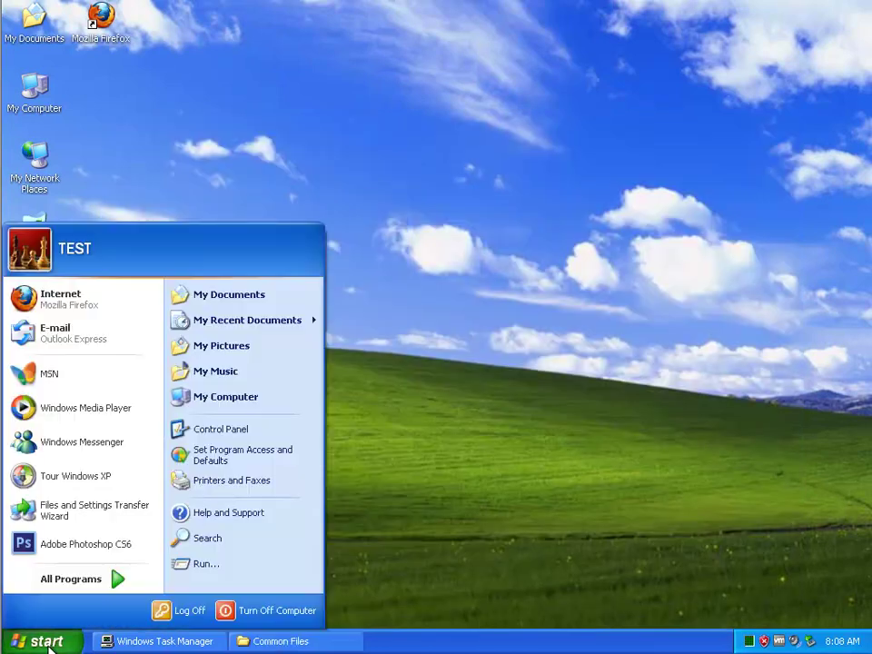
{"action": "left_click", "coordinate": [290, 434]}
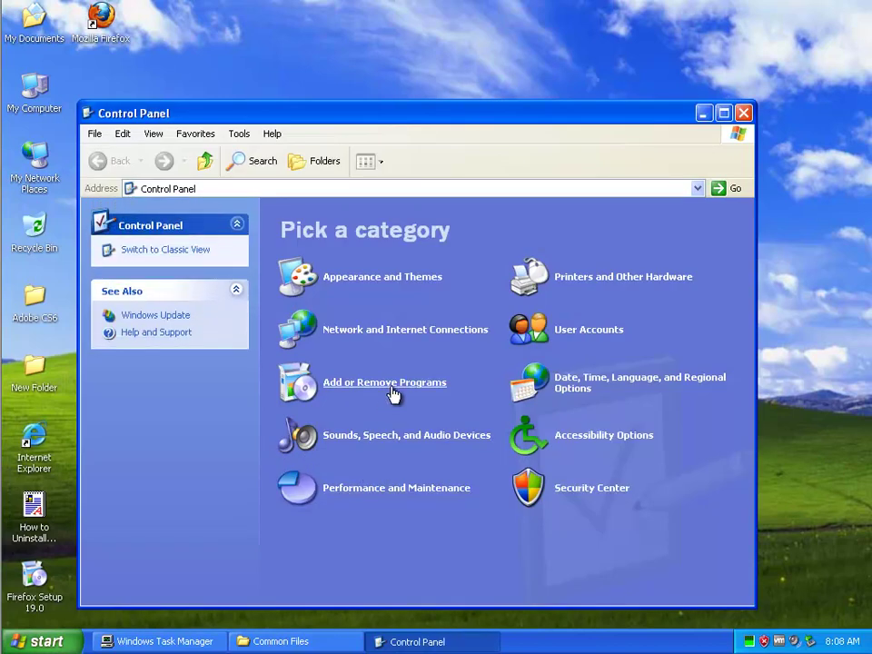
{"action": "left_click", "coordinate": [392, 384]}
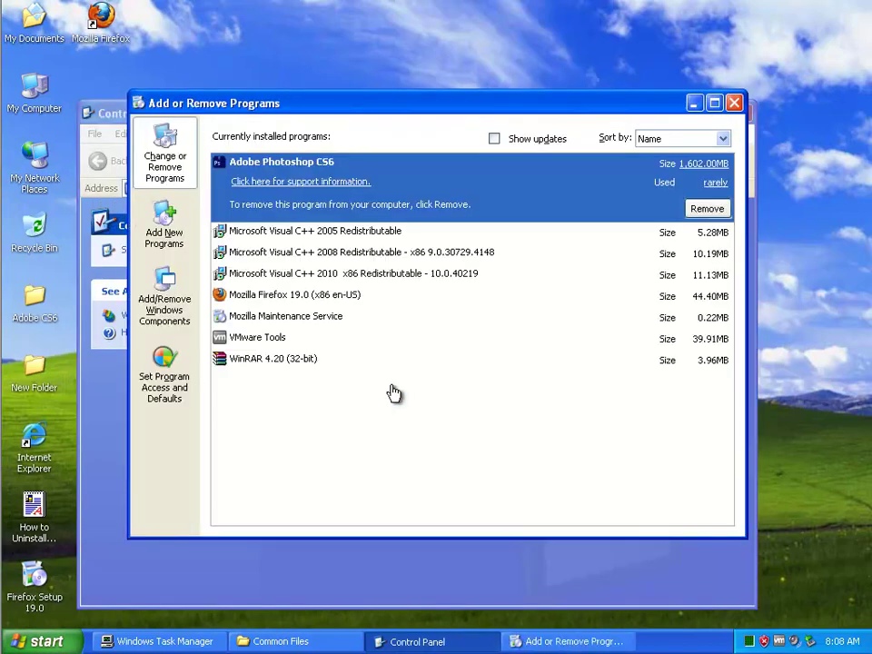
{"action": "left_click", "coordinate": [329, 181]}
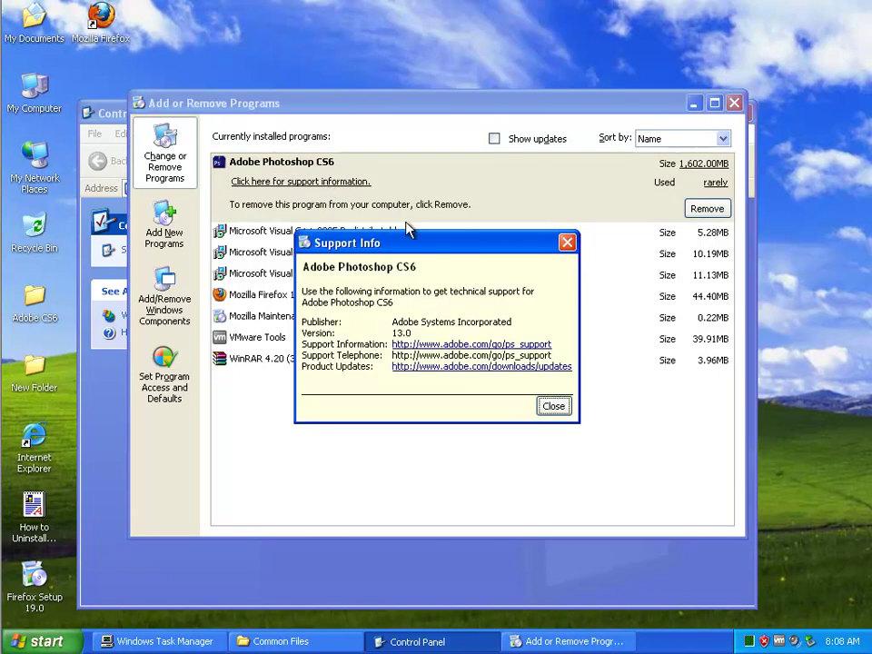
{"action": "left_click_drag", "start_coordinate": [418, 249], "coordinate": [330, 301]}
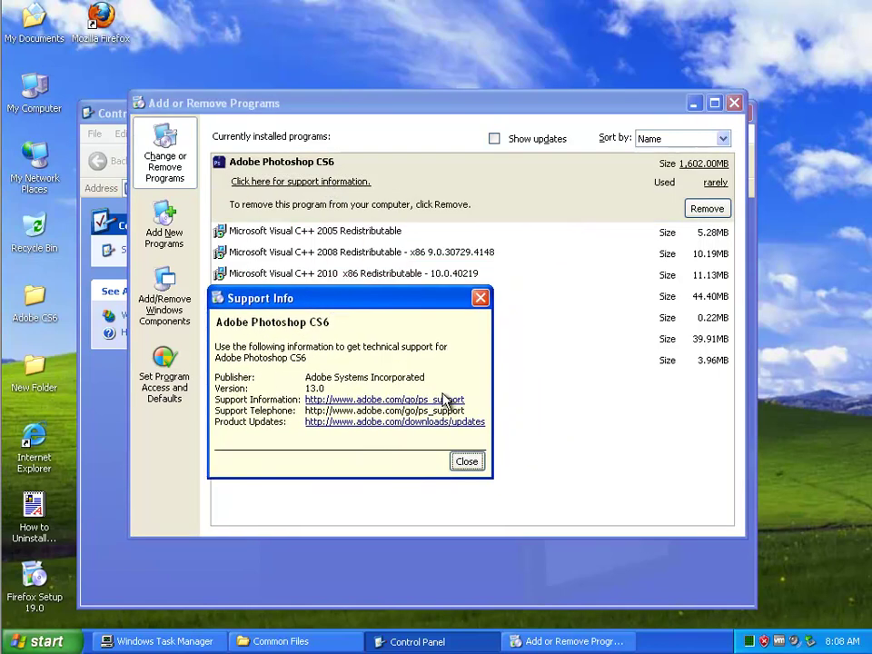
- Close the Adobe Photoshop CS6 support information, choose to remove the program, and start its uninstall from the Uninstall Options
{"action": "left_click", "coordinate": [466, 461]}
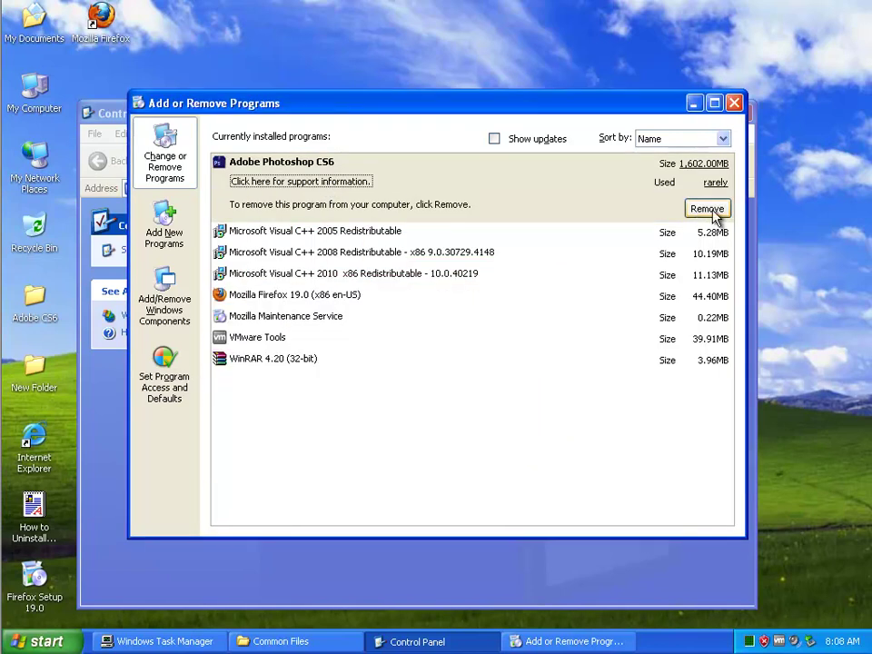
{"action": "left_click", "coordinate": [707, 210]}
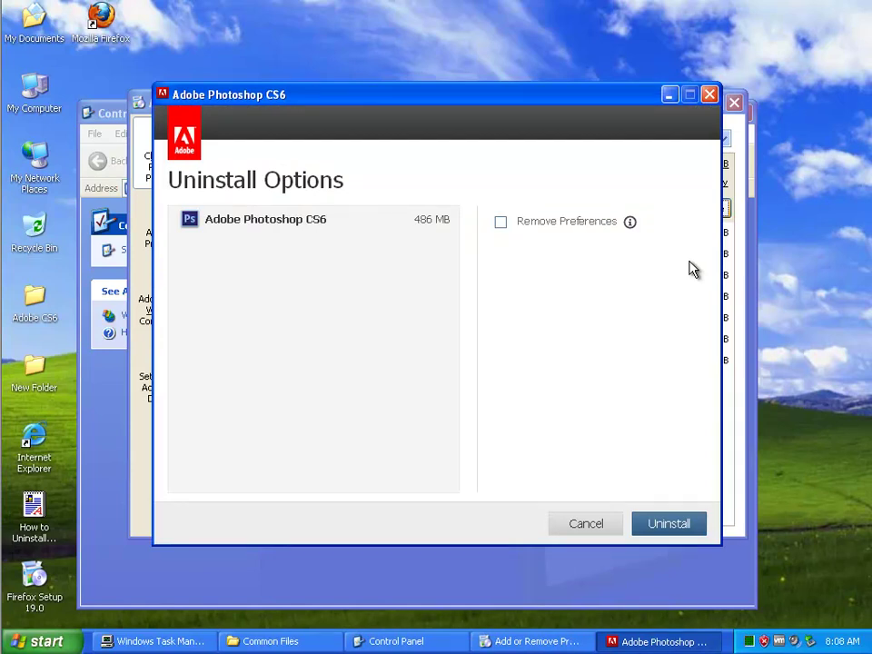
{"action": "left_click", "coordinate": [499, 223]}
{"action": "left_click", "coordinate": [501, 224]}
{"action": "left_click", "coordinate": [671, 524]}
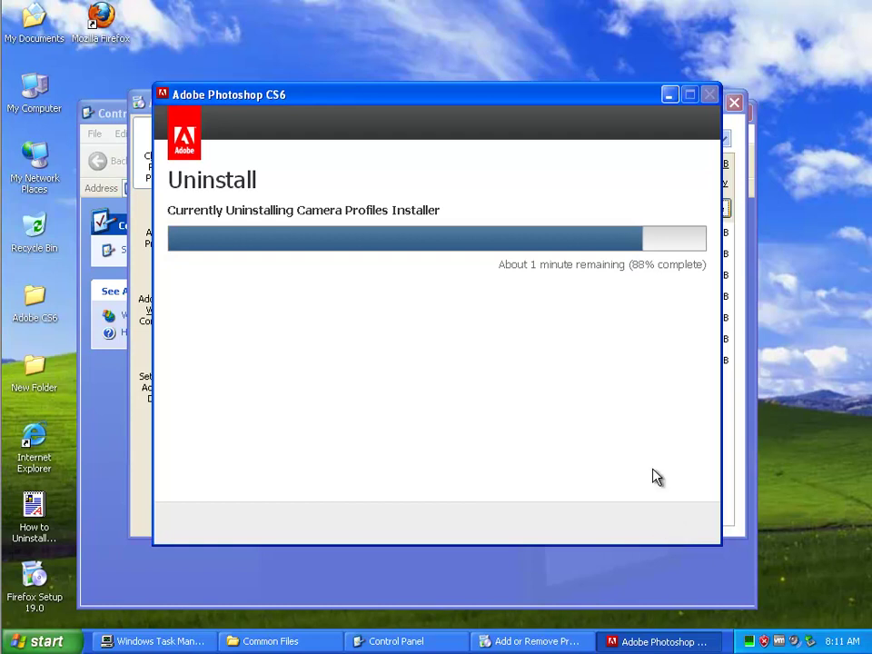
- Check the installed programs list while the Photoshop CS6 uninstaller runs, and close the uninstaller after completion
{"action": "left_click_drag", "start_coordinate": [555, 93], "coordinate": [571, 173]}
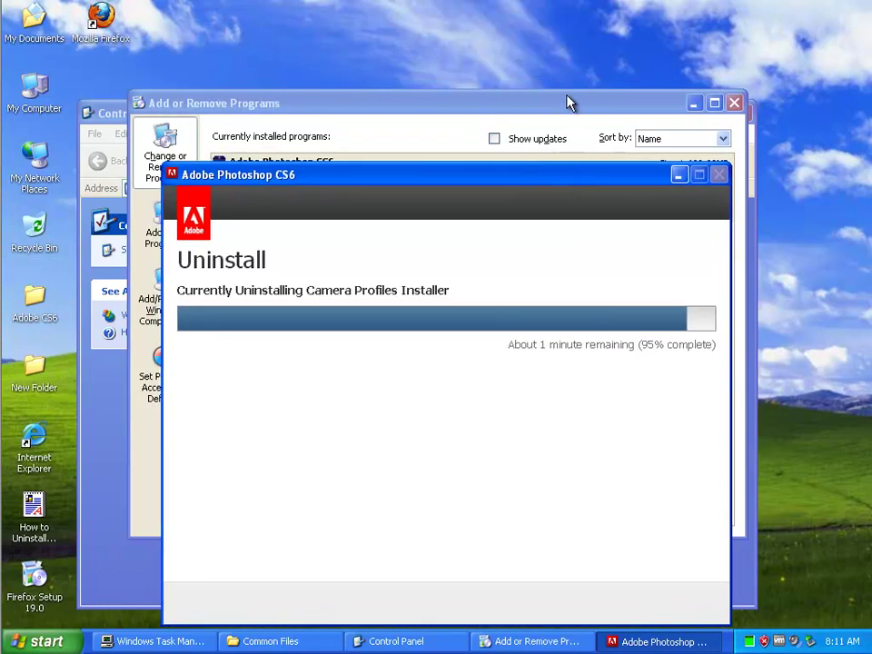
{"action": "left_click", "coordinate": [570, 103]}
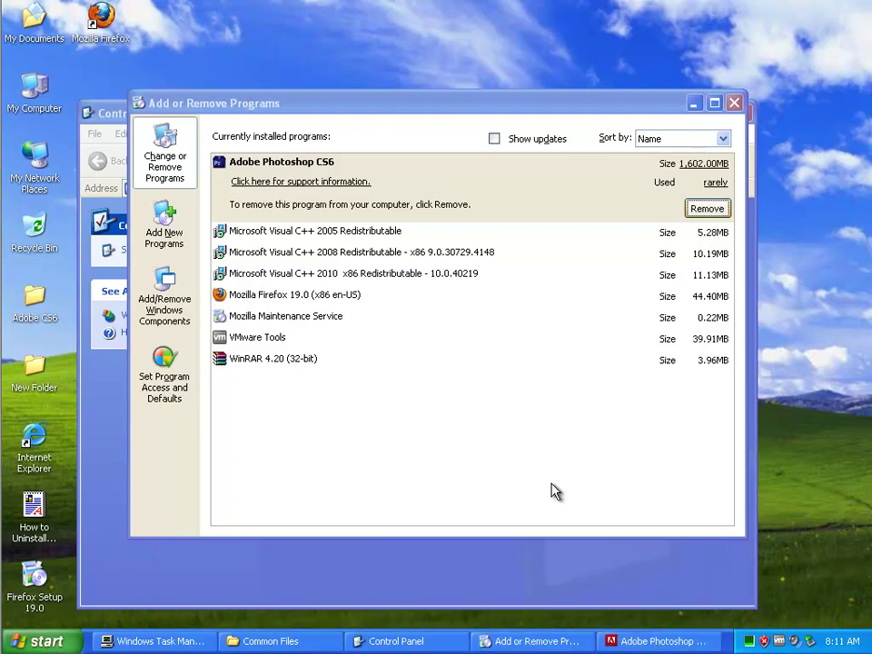
{"action": "left_click", "coordinate": [647, 640]}
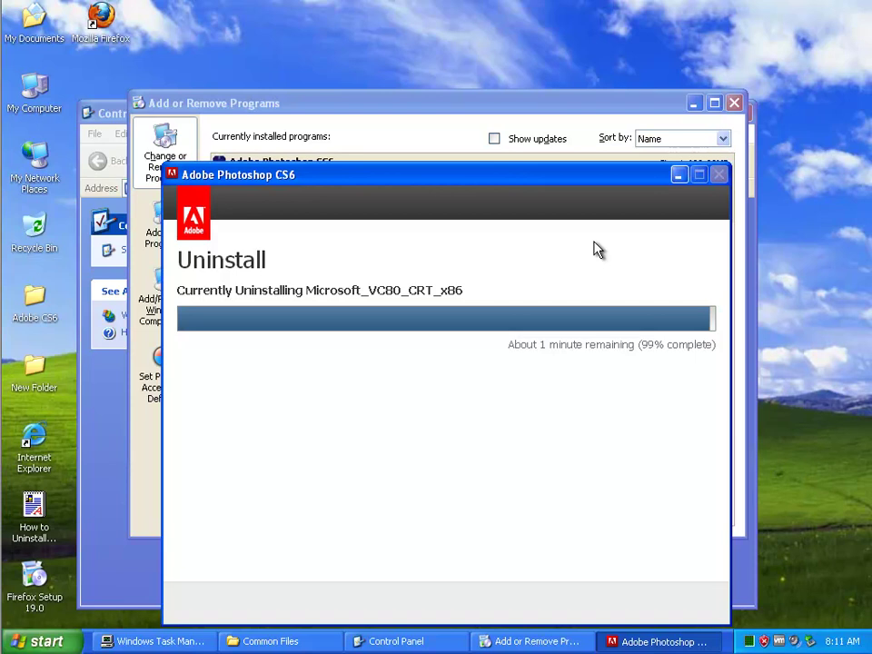
{"action": "left_click_drag", "start_coordinate": [572, 184], "coordinate": [625, 169]}
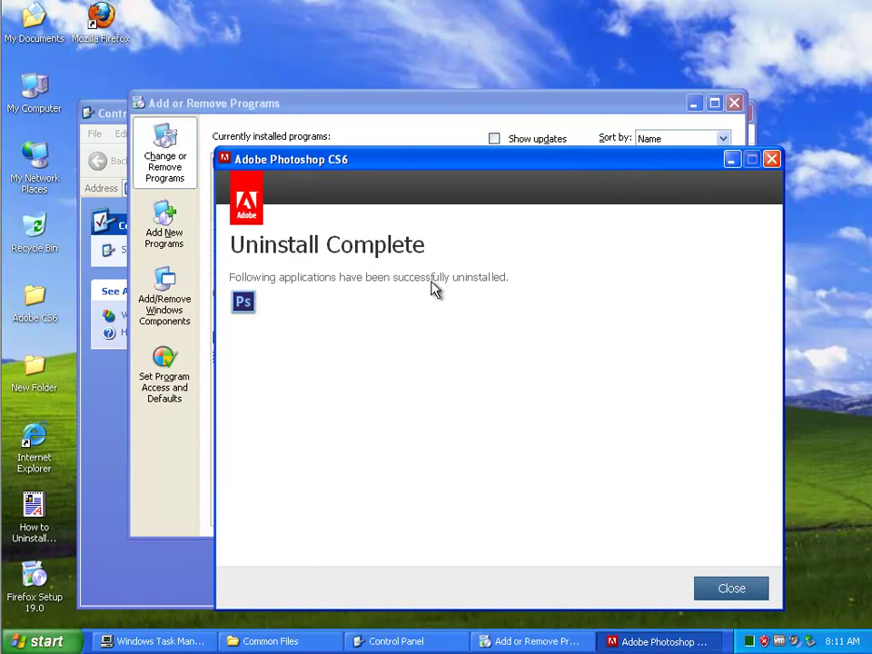
{"action": "left_click", "coordinate": [729, 588]}
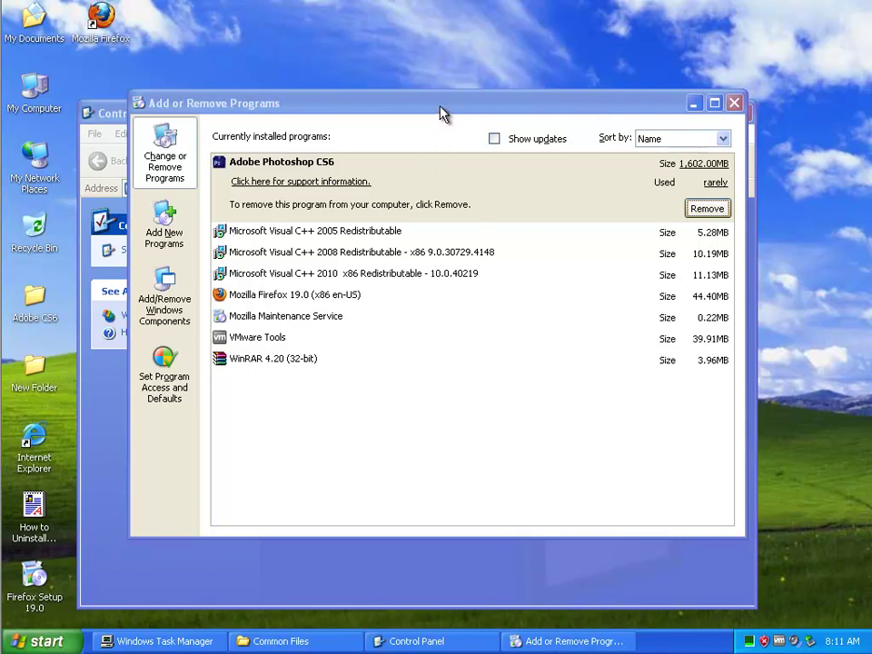
- Close the Common Files, Control Panel and Add or Remove Programs windows
{"action": "left_click", "coordinate": [281, 641]}
{"action": "right_click", "coordinate": [300, 643]}
{"action": "left_click", "coordinate": [302, 633]}
{"action": "right_click", "coordinate": [302, 642]}
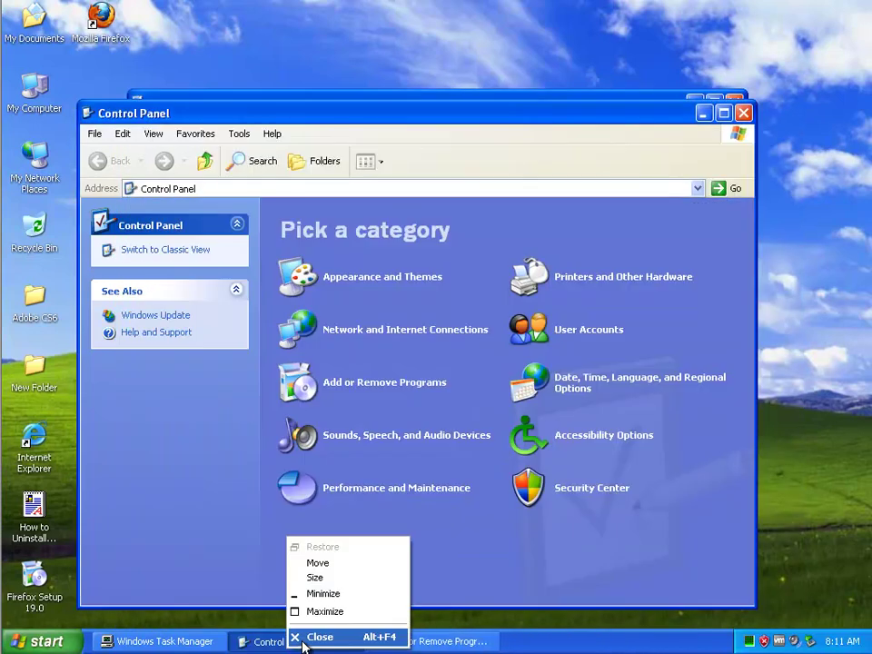
{"action": "left_click", "coordinate": [305, 634]}
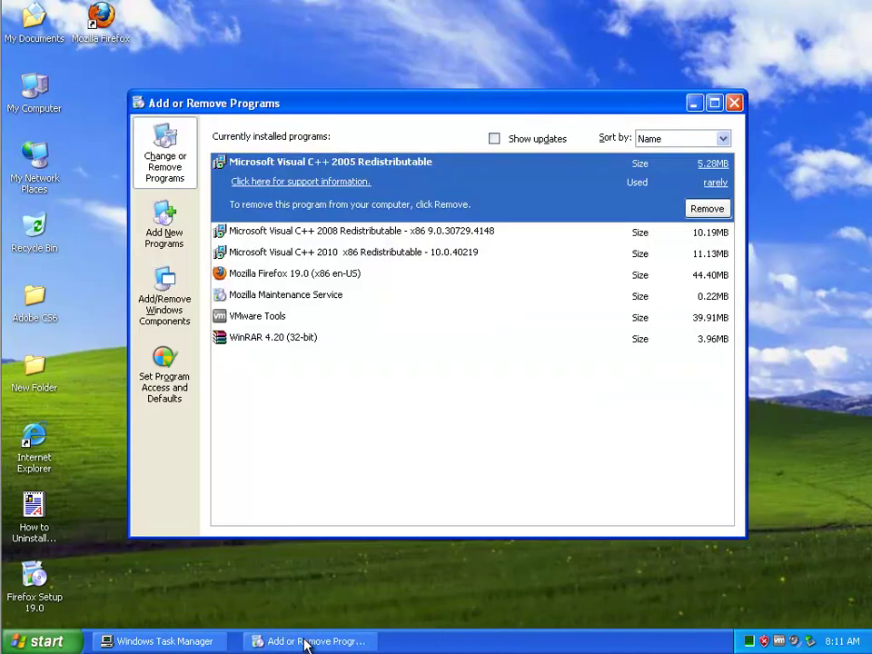
{"action": "left_click", "coordinate": [734, 104]}
- Restart the computer
{"action": "left_click", "coordinate": [44, 641]}
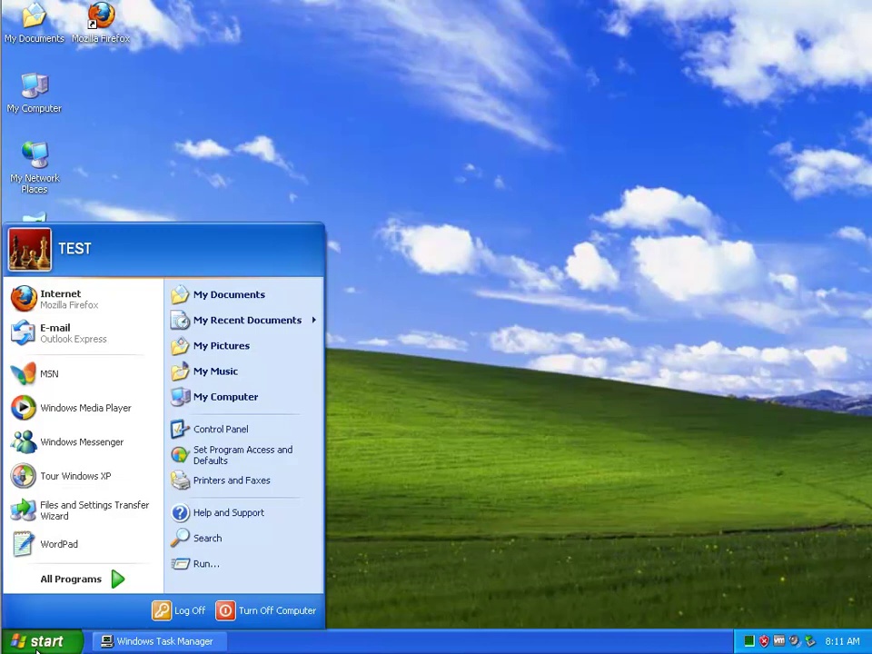
{"action": "left_click", "coordinate": [250, 615]}
{"action": "left_click", "coordinate": [505, 247]}
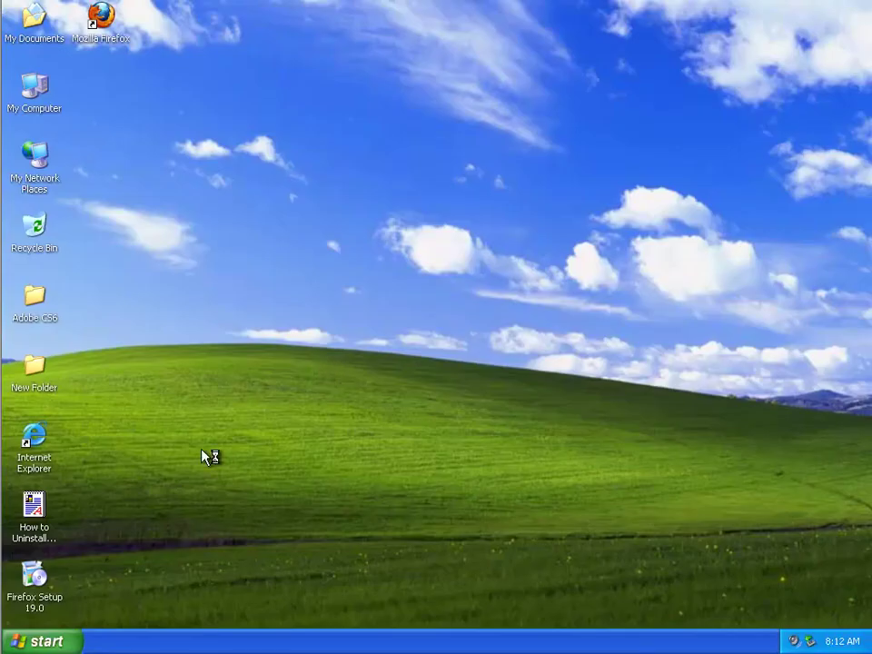
- Open Add or Remove Programs from the Control Panel and refresh the desktop while the program list loads
{"action": "left_click", "coordinate": [57, 640]}
{"action": "left_click", "coordinate": [257, 432]}
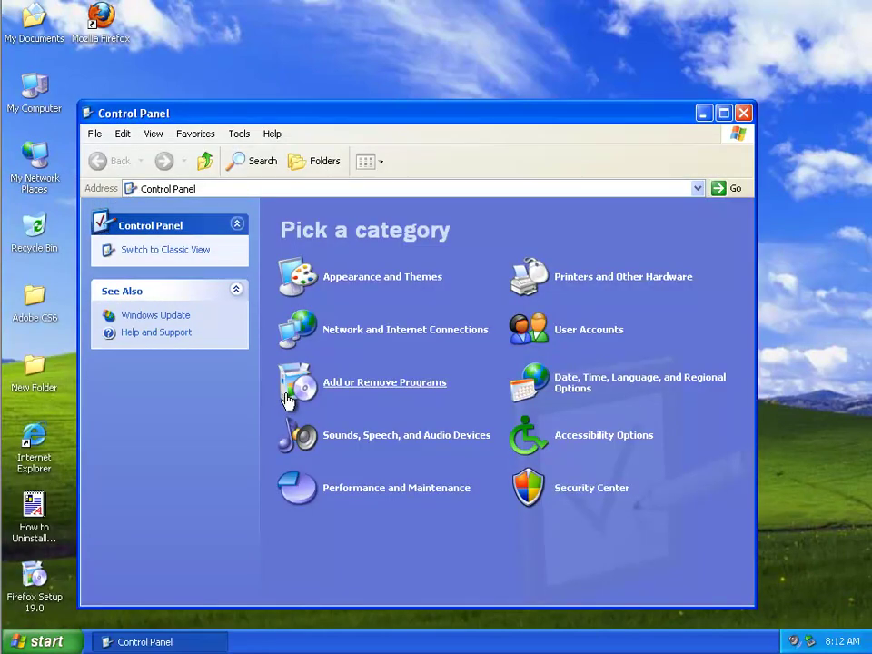
{"action": "left_click", "coordinate": [429, 387]}
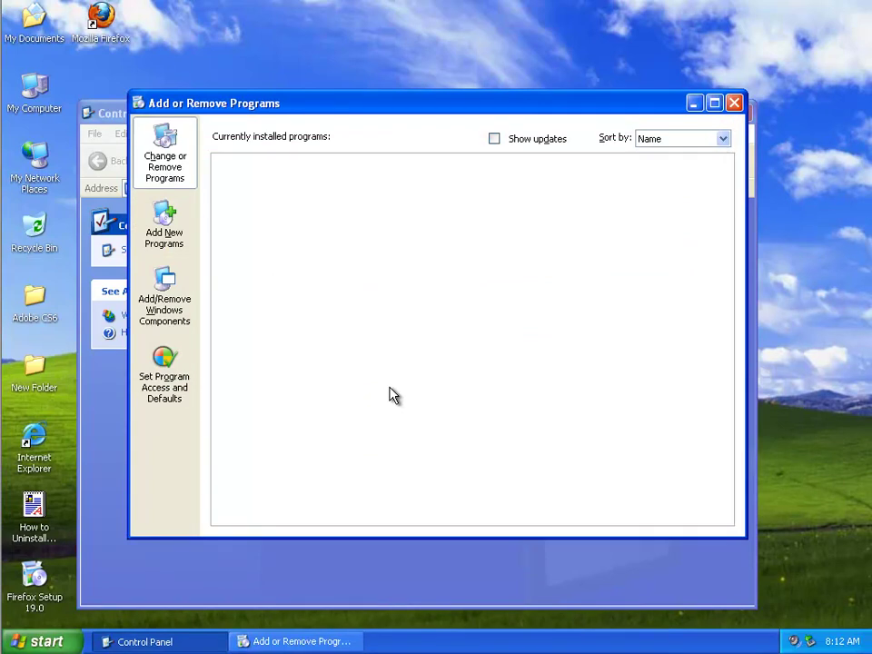
{"action": "right_click", "coordinate": [792, 283]}
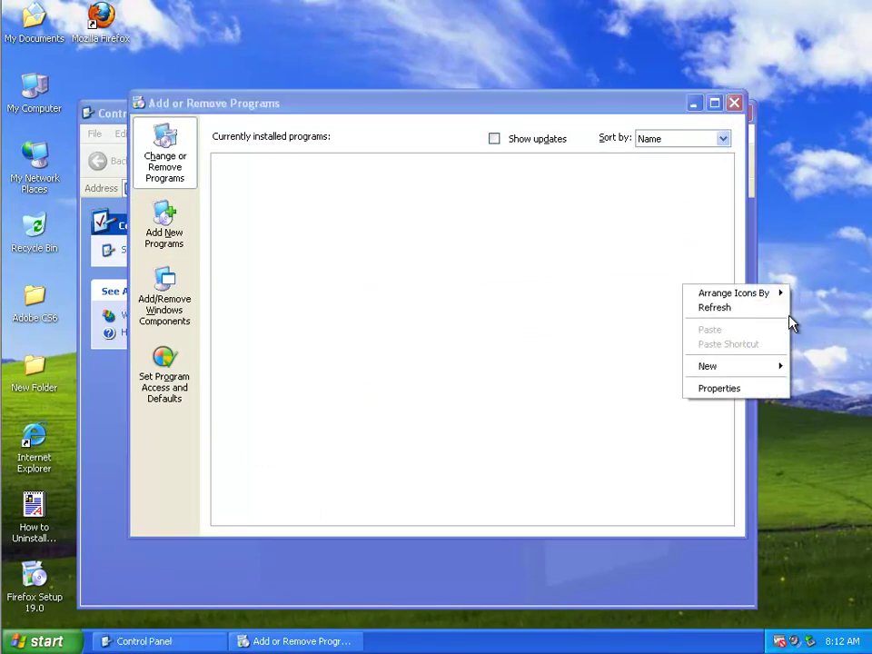
{"action": "left_click", "coordinate": [775, 307]}
{"action": "right_click", "coordinate": [788, 267]}
{"action": "left_click", "coordinate": [776, 290]}
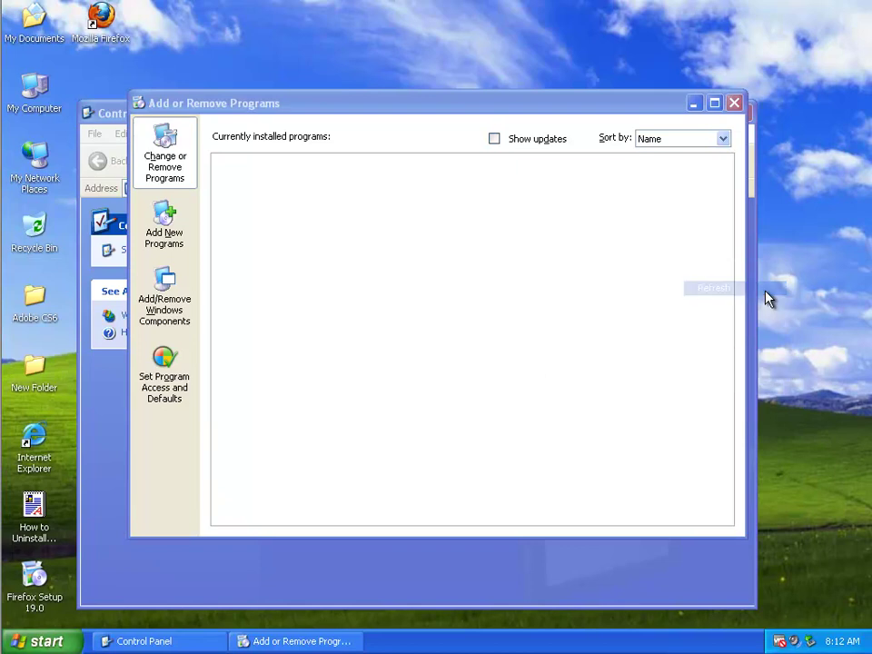
- Open Windows Task Manager, check the system performance figures, and minimize it
{"action": "right_click", "coordinate": [413, 643]}
{"action": "left_click", "coordinate": [453, 595]}
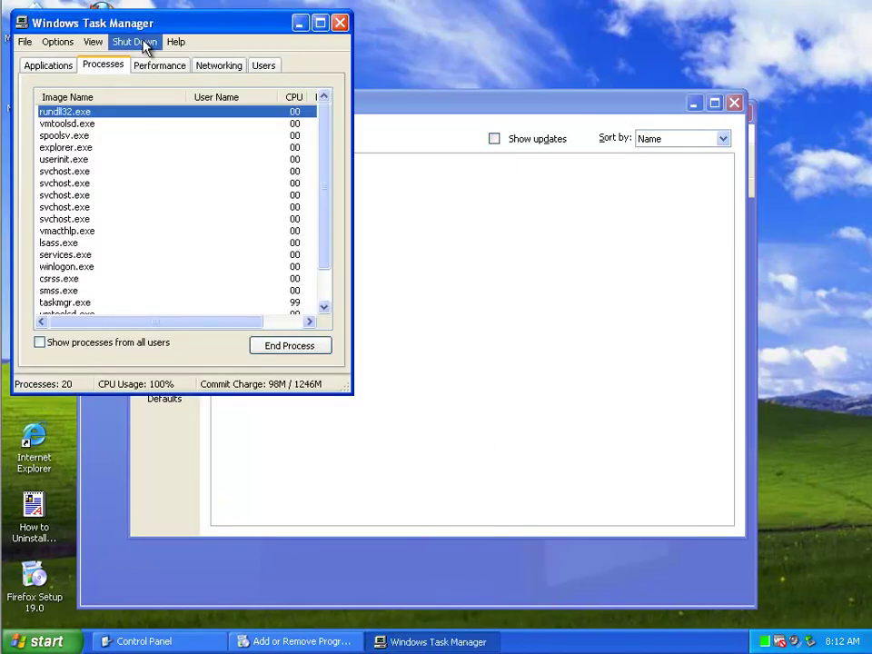
{"action": "left_click", "coordinate": [161, 65]}
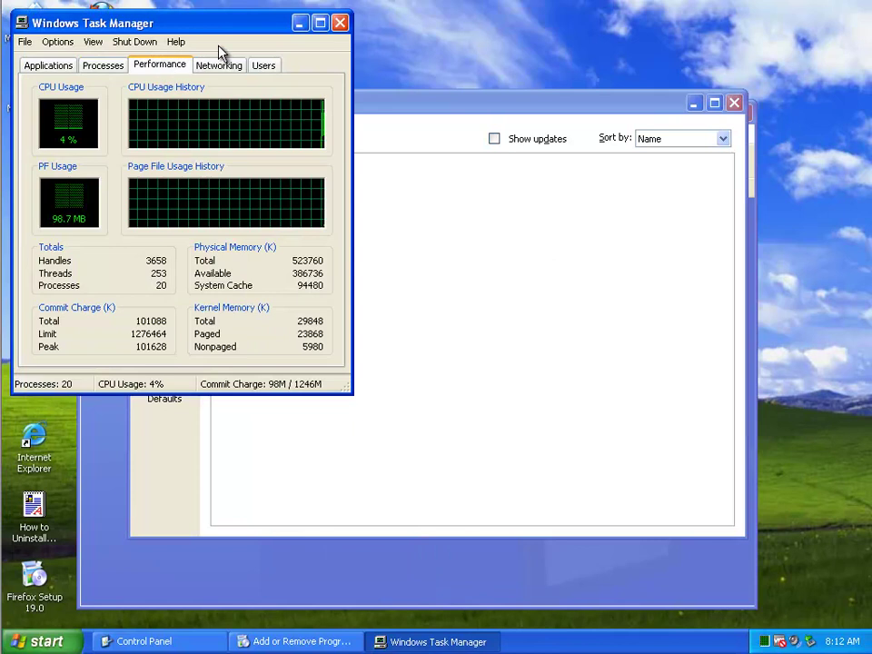
{"action": "left_click", "coordinate": [299, 23]}
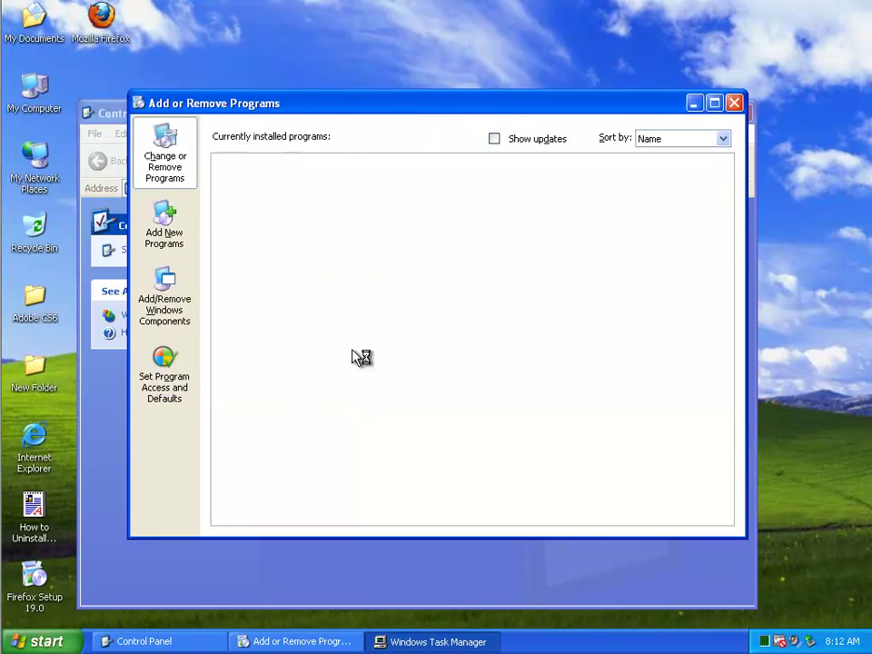
- Return to Add or Remove Programs, view the support information for Microsoft Visual C++ 2005 Redistributable, and close it
{"action": "left_click", "coordinate": [331, 564]}
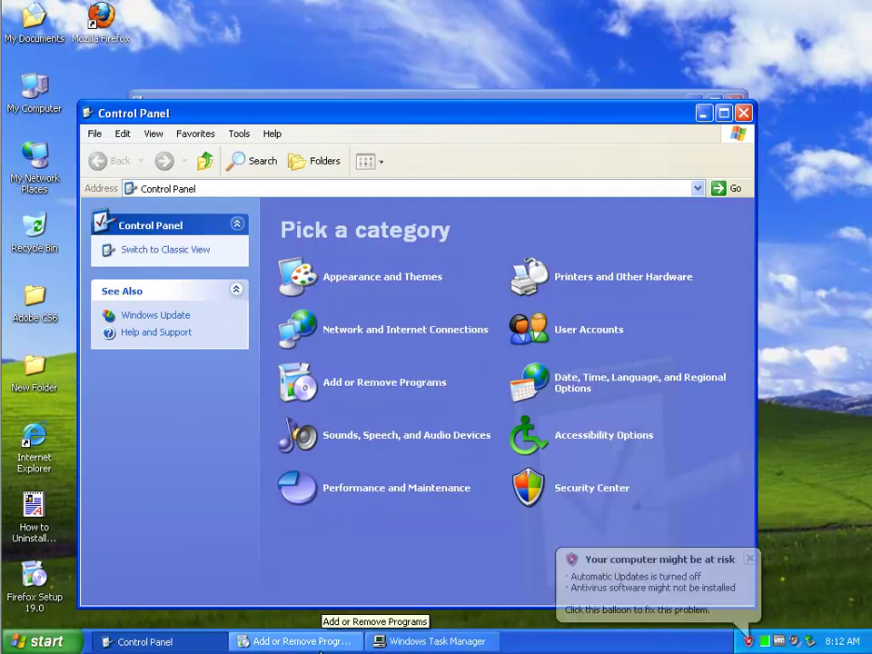
{"action": "left_click", "coordinate": [331, 642]}
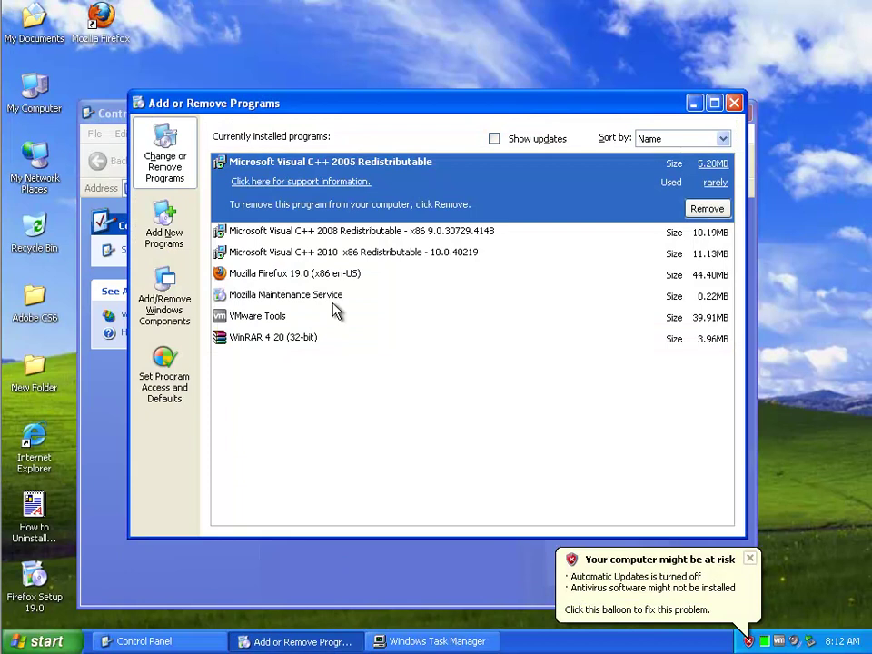
{"action": "left_click", "coordinate": [362, 184]}
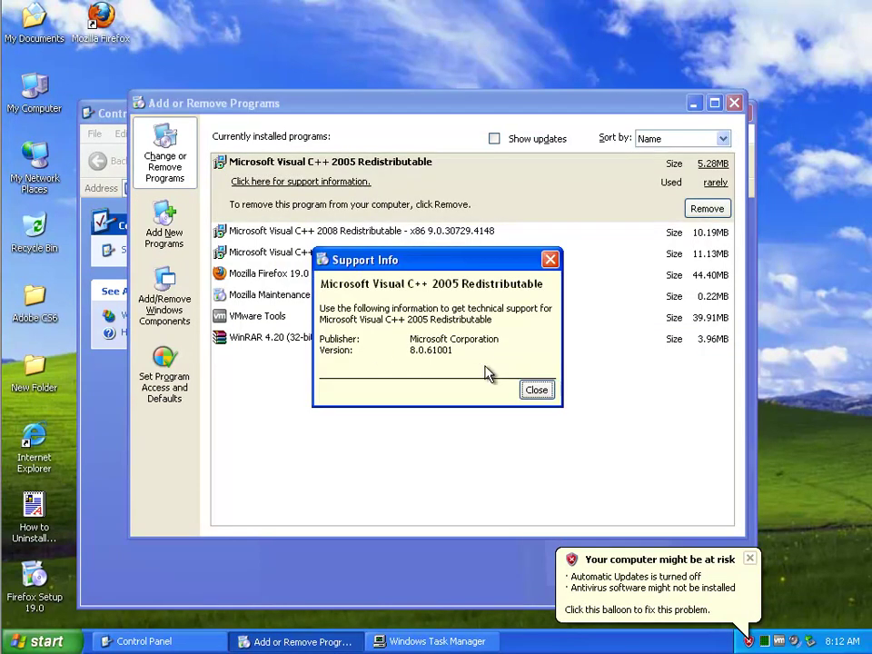
{"action": "left_click", "coordinate": [530, 391]}
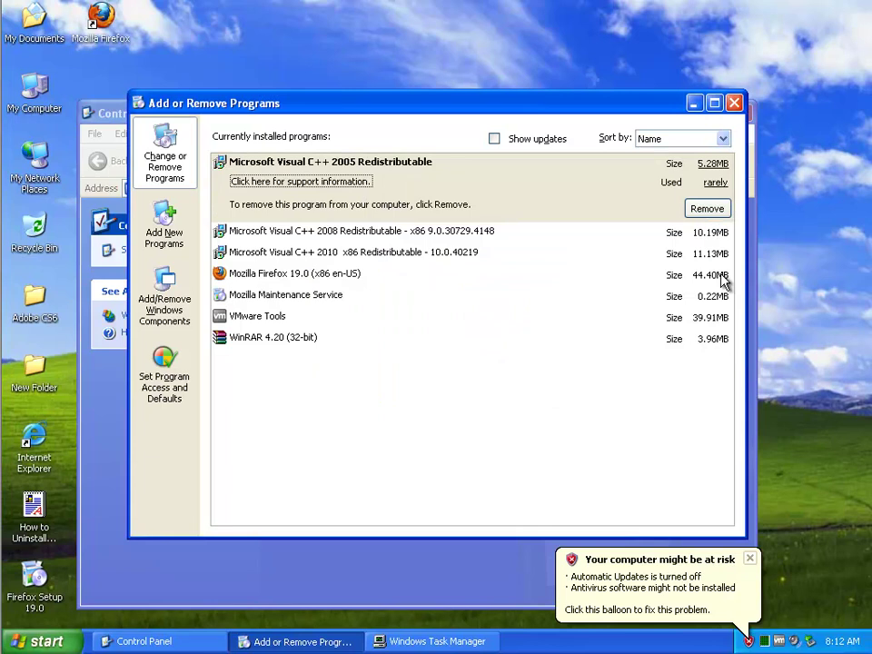
- Remove the Microsoft Visual C++ 2005 and 2010 x86 Redistributables, and close Add or Remove Programs and the Control Panel
{"action": "left_click", "coordinate": [704, 211]}
{"action": "left_click", "coordinate": [405, 375]}
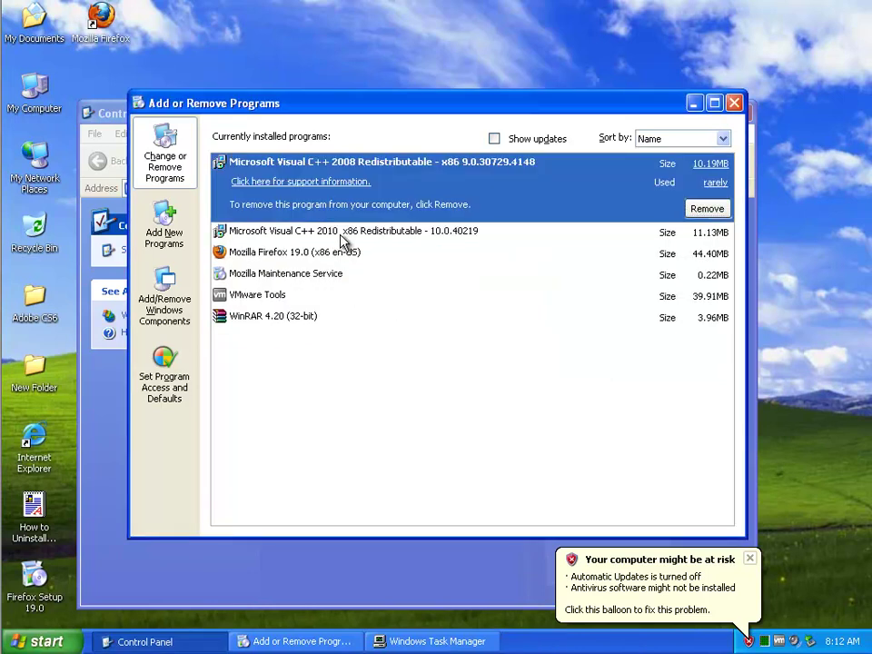
{"action": "left_click", "coordinate": [341, 235]}
{"action": "left_click", "coordinate": [710, 229]}
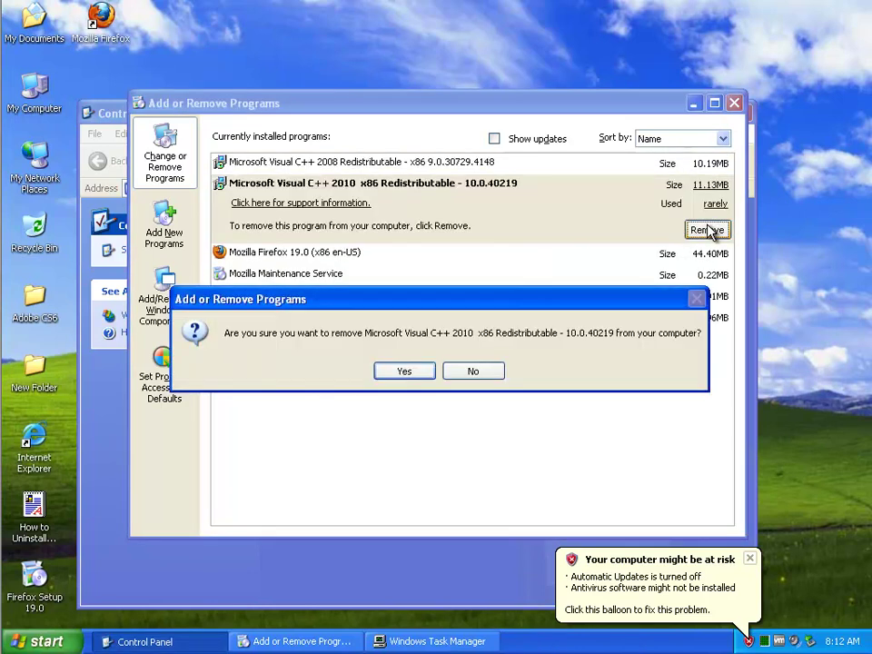
{"action": "left_click", "coordinate": [419, 375]}
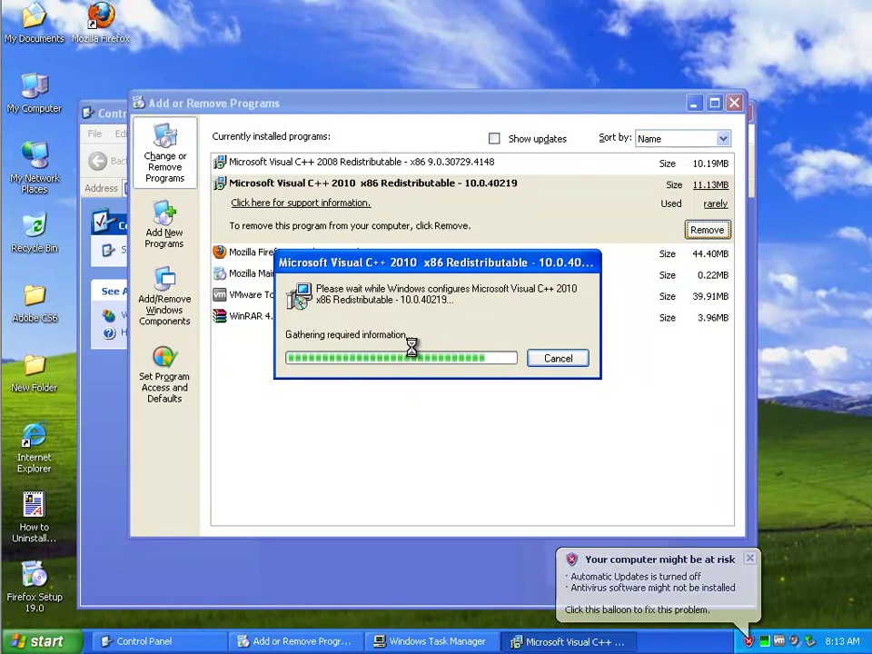
{"action": "left_click", "coordinate": [734, 102]}
{"action": "left_click", "coordinate": [745, 113]}
{"action": "left_click", "coordinate": [75, 647]}
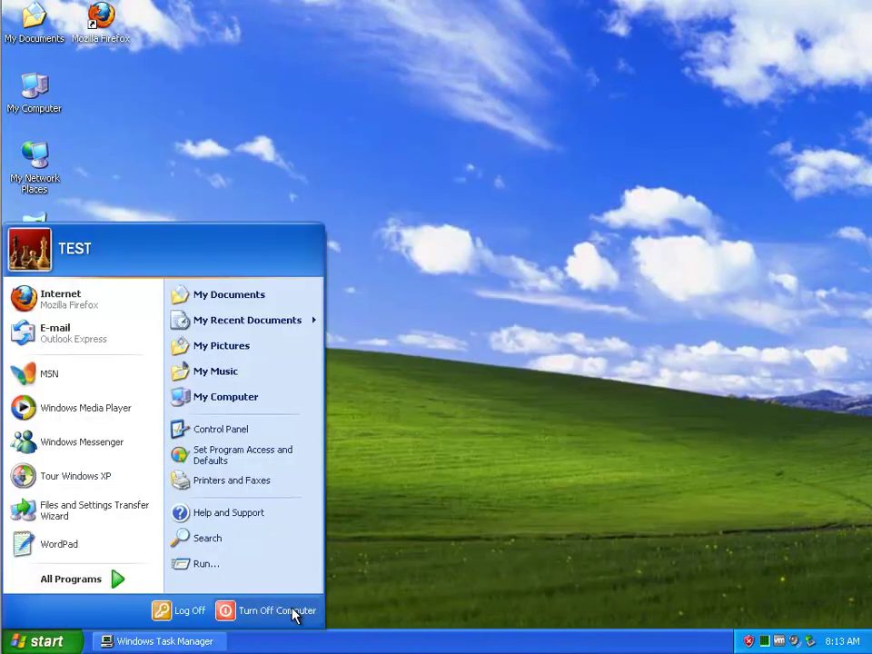
{"action": "left_click", "coordinate": [288, 618]}
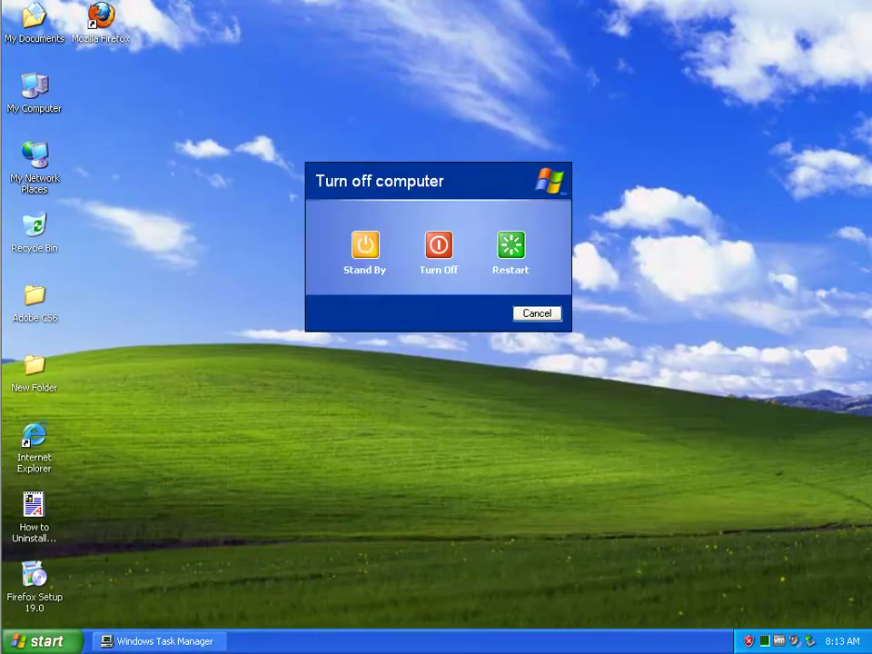
{"action": "left_click", "coordinate": [541, 315]}
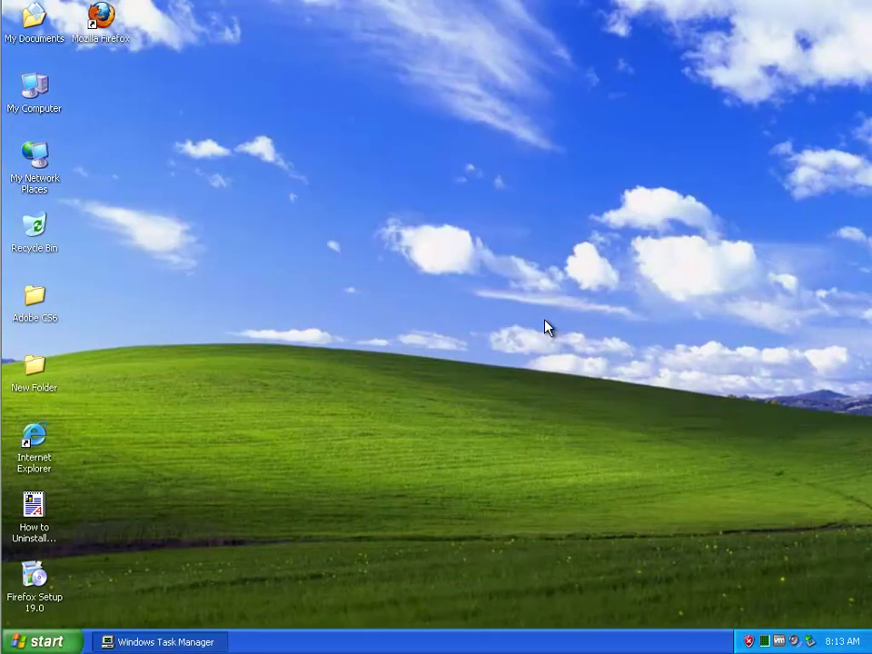
- Refresh the desktop, open My Computer, and set its Folder Options to show hidden files and folders
{"action": "right_click", "coordinate": [344, 274]}
{"action": "left_click", "coordinate": [375, 293]}
{"action": "double_click", "coordinate": [35, 87]}
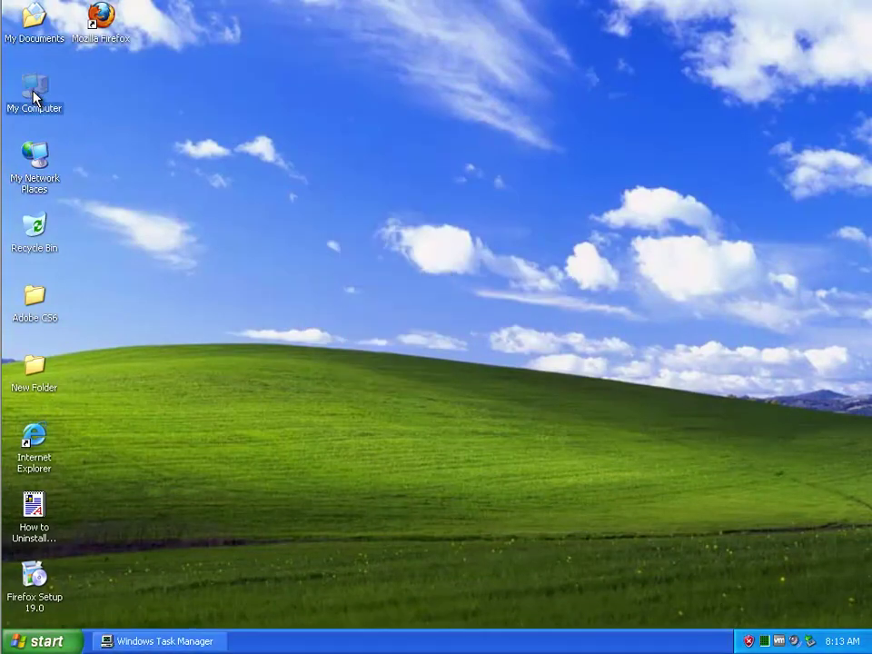
{"action": "left_click_drag", "start_coordinate": [196, 47], "coordinate": [255, 75]}
{"action": "left_click", "coordinate": [242, 88]}
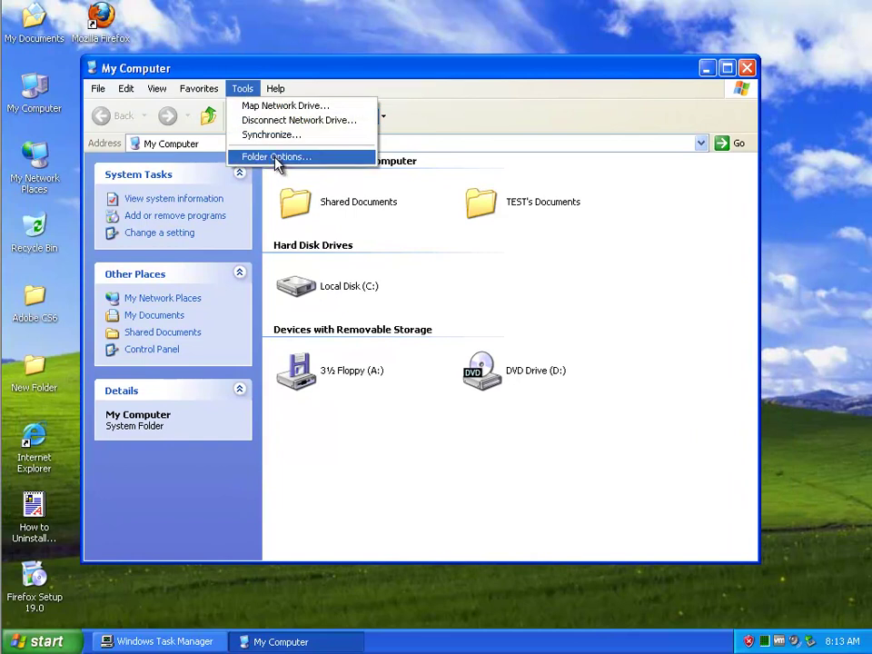
{"action": "left_click", "coordinate": [354, 172]}
{"action": "left_click", "coordinate": [160, 110]}
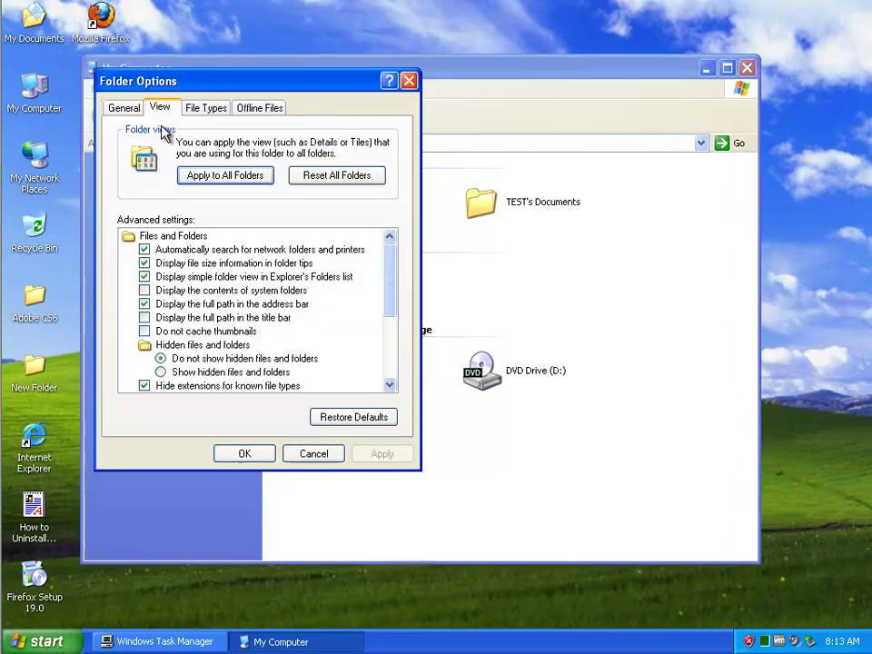
{"action": "left_click", "coordinate": [186, 374]}
{"action": "left_click", "coordinate": [383, 455]}
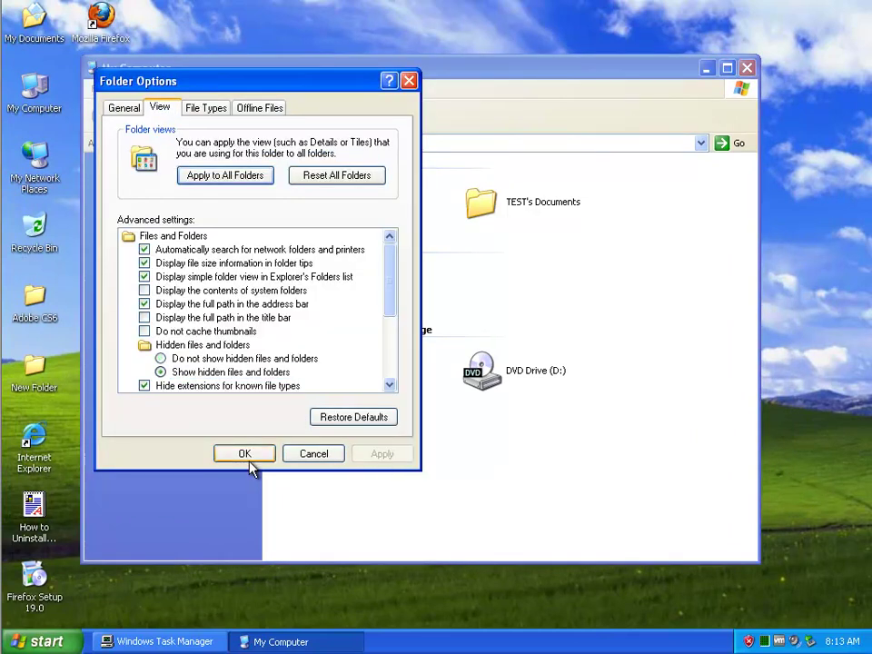
{"action": "left_click", "coordinate": [249, 460]}
- Search My Computer for all files and folders named ADOBE, including hidden files and tape backup, with case-sensitive matching
{"action": "left_click", "coordinate": [244, 118]}
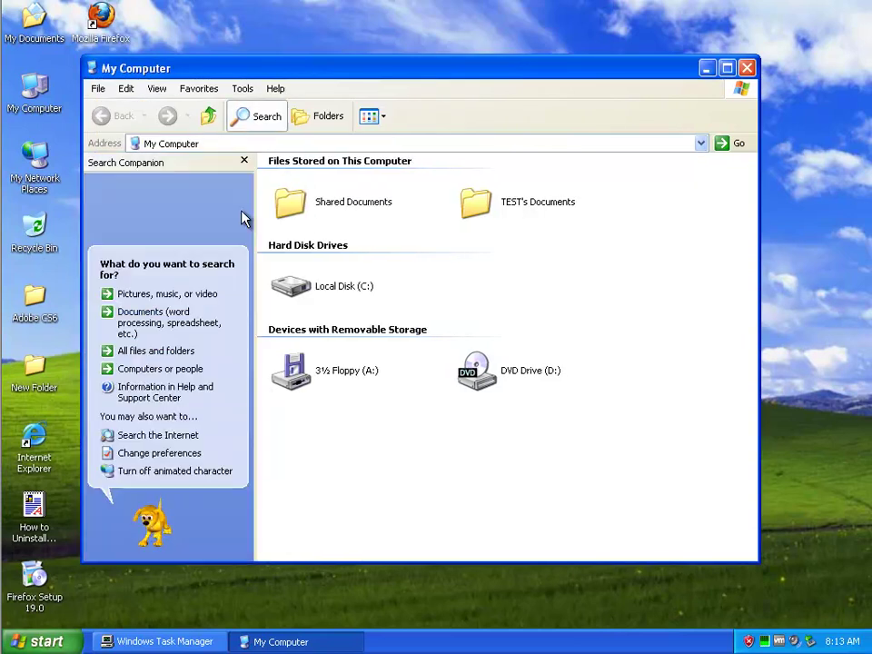
{"action": "left_click", "coordinate": [188, 352]}
{"action": "type", "text": "ADOBE"}
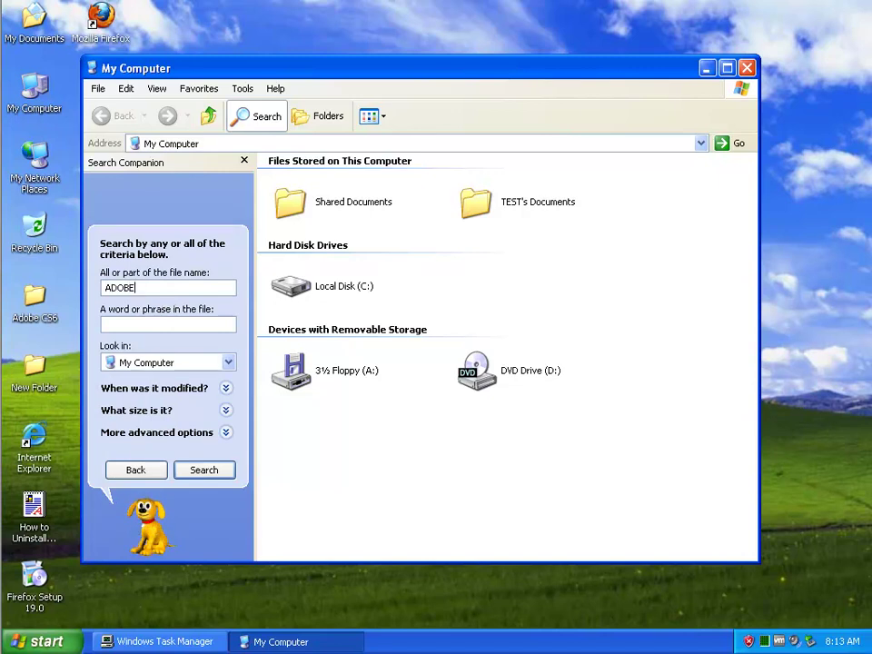
{"action": "left_click", "coordinate": [226, 433]}
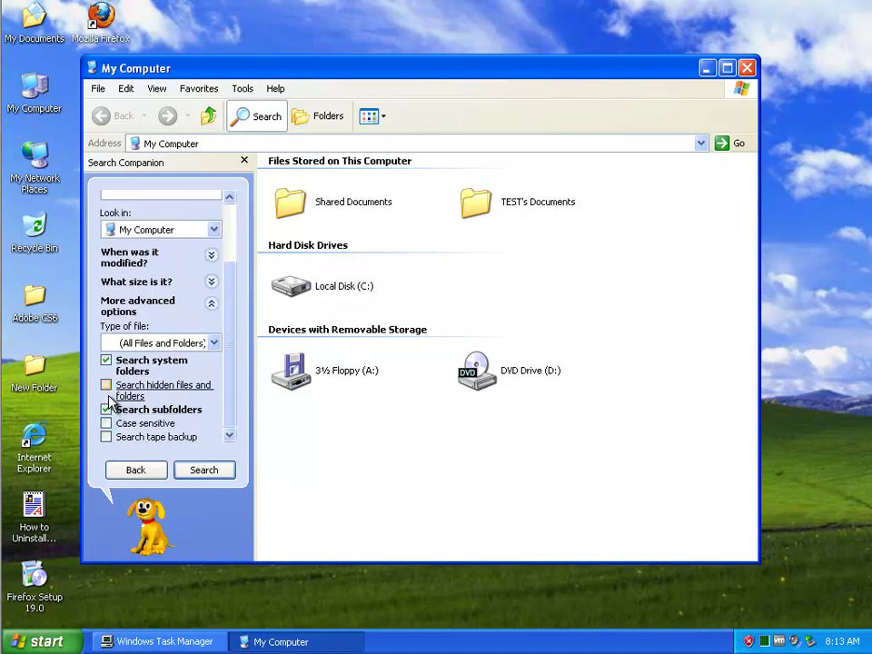
{"action": "left_click", "coordinate": [107, 385]}
{"action": "left_click", "coordinate": [107, 423]}
{"action": "left_click", "coordinate": [107, 438]}
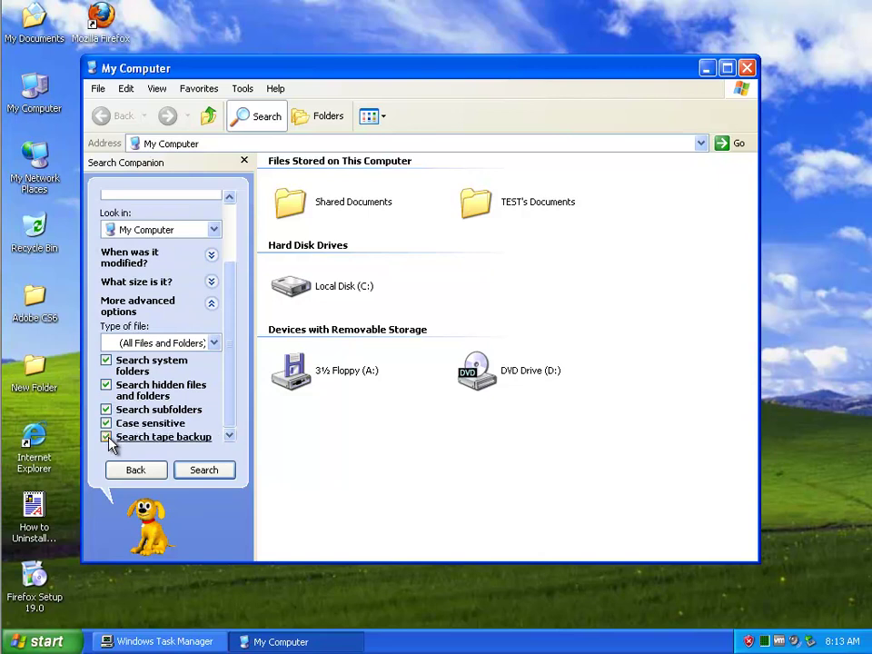
{"action": "left_click", "coordinate": [205, 466]}
- Open the Registry Editor by running REGEDIT and search the registry for ADOBE
{"action": "key", "text": "super+r"}
{"action": "type", "text": "REGEDIT"}
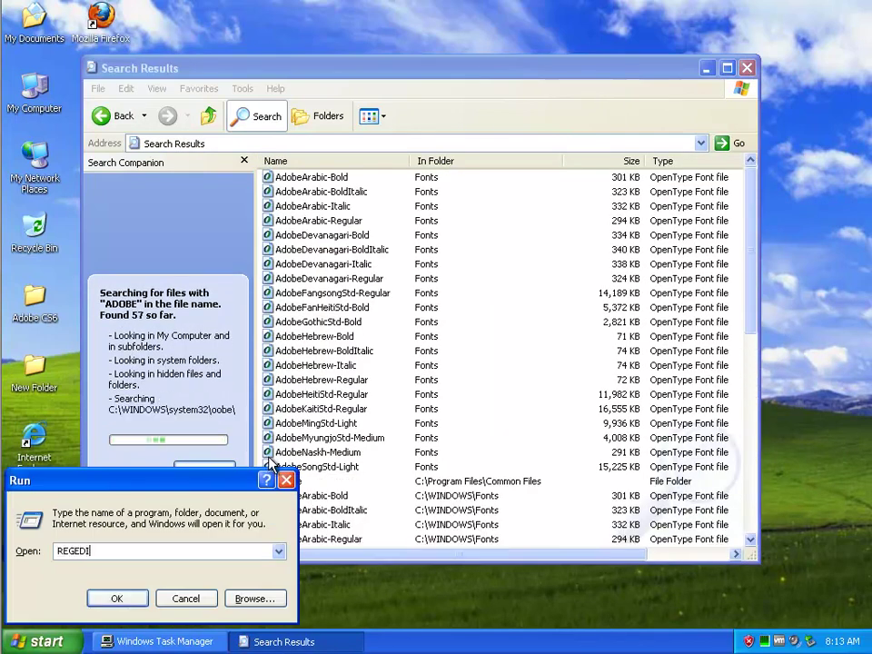
{"action": "key", "text": "Return"}
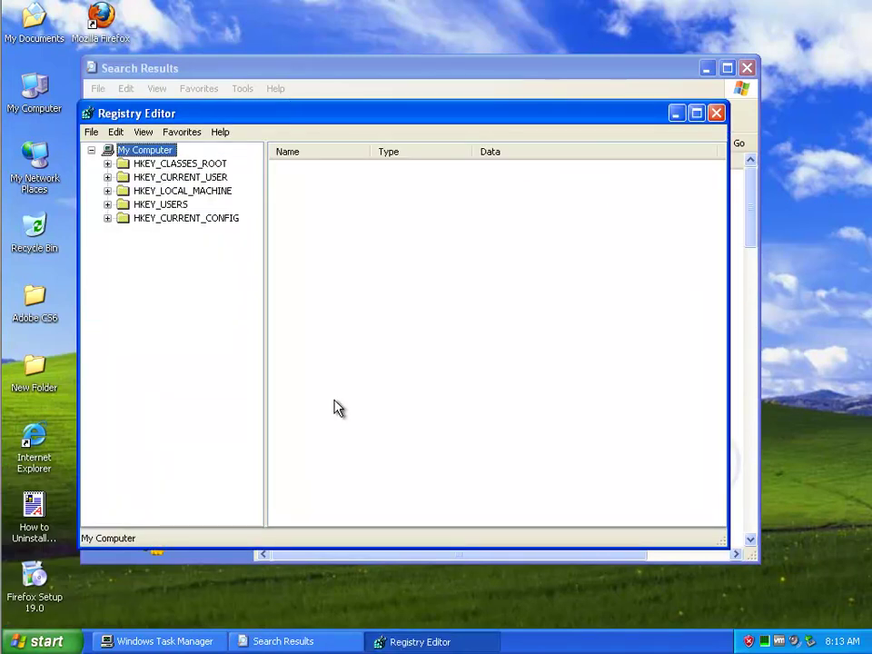
{"action": "key", "text": "ctrl+f"}
{"action": "type", "text": "ADO"}
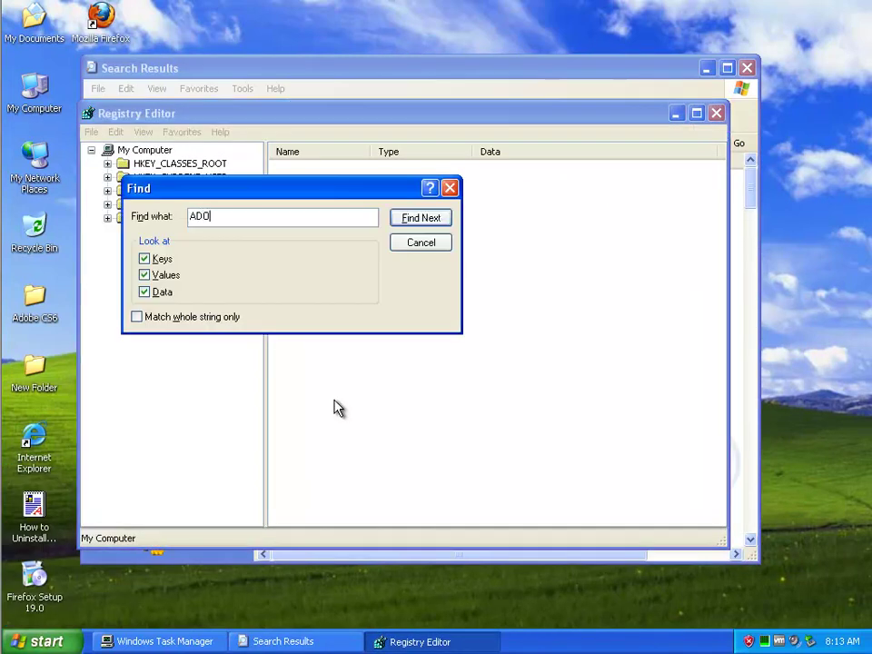
{"action": "type", "text": "BE"}
{"action": "key", "text": "Return"}
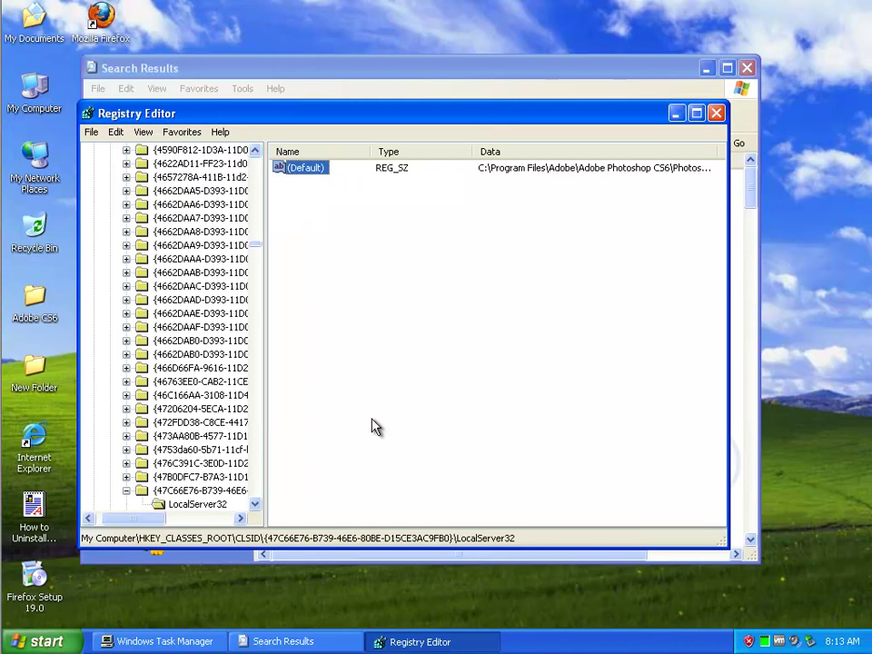
- Inspect the data of the found (Default) value under LocalServer32, then delete that value
{"action": "double_click", "coordinate": [301, 170]}
{"action": "left_click", "coordinate": [284, 272]}
{"action": "left_click_drag", "start_coordinate": [319, 272], "coordinate": [157, 271]}
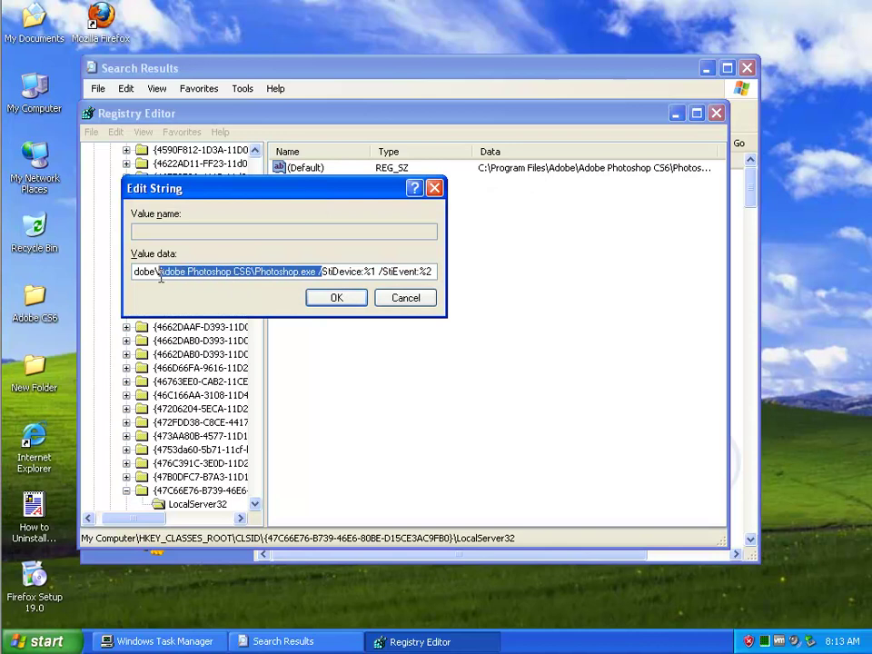
{"action": "left_click", "coordinate": [378, 303]}
{"action": "key", "text": "Delete"}
{"action": "key", "text": "Return"}
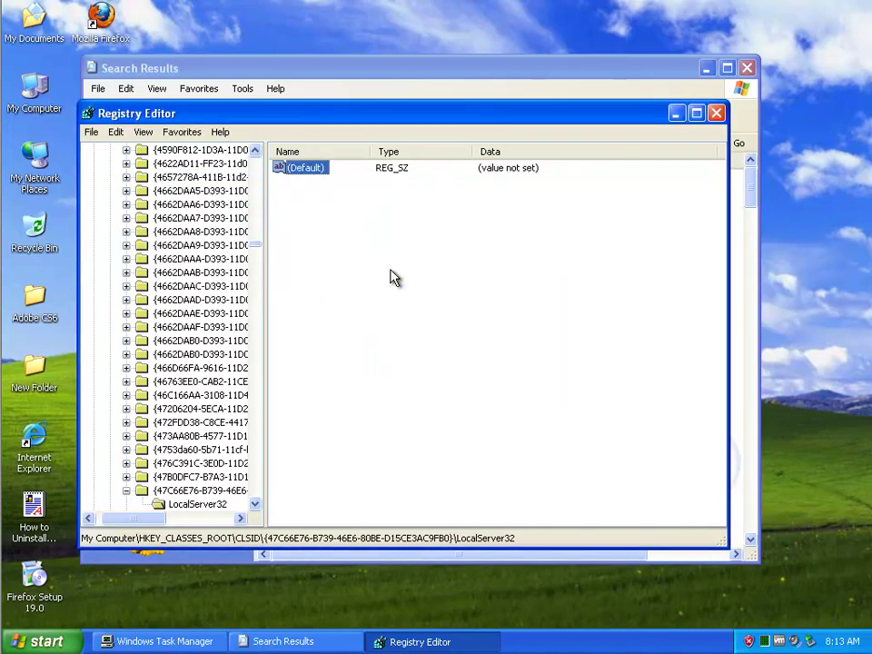
- Find the next two ADOBE matches in the registry and delete each of them
{"action": "key", "text": "F3"}
{"action": "key", "text": "Delete"}
{"action": "key", "text": "Return"}
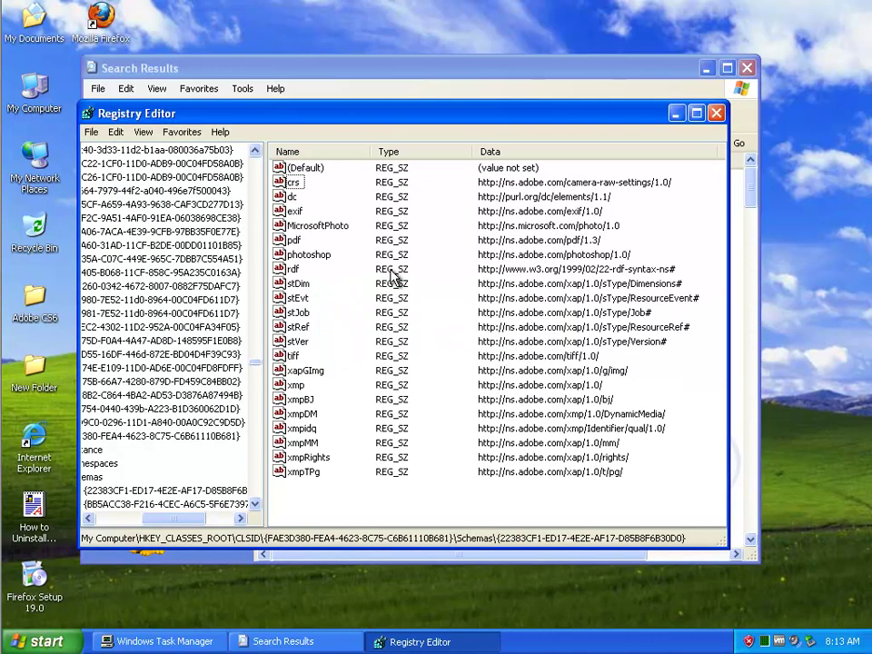
{"action": "key", "text": "F3"}
{"action": "key", "text": "Delete"}
{"action": "key", "text": "Return"}
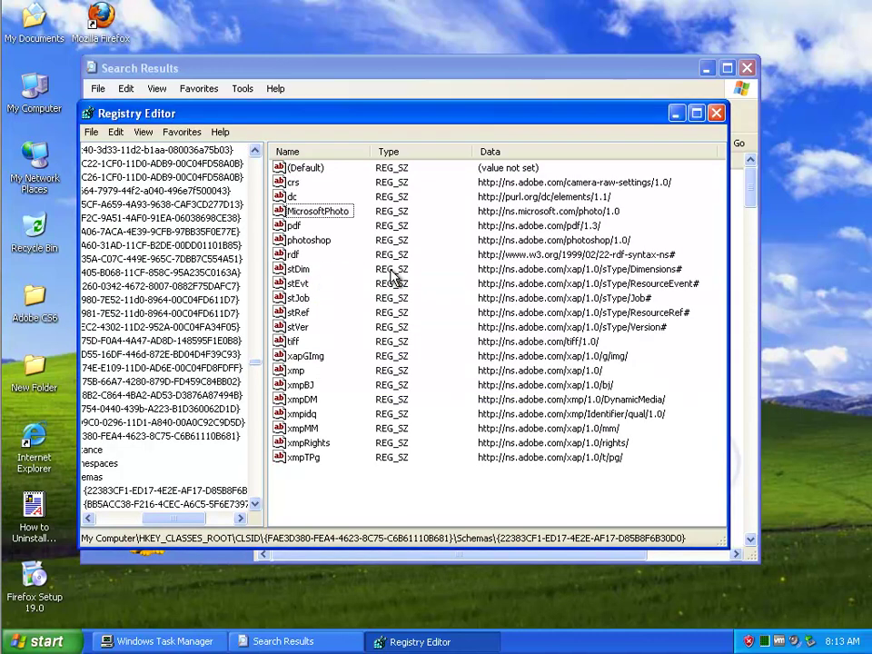
- Delete all remaining values in this Schemas key whose data points to ns.adobe.com, keeping dc, MicrosoftPhoto and rdf
{"action": "left_click", "coordinate": [294, 183]}
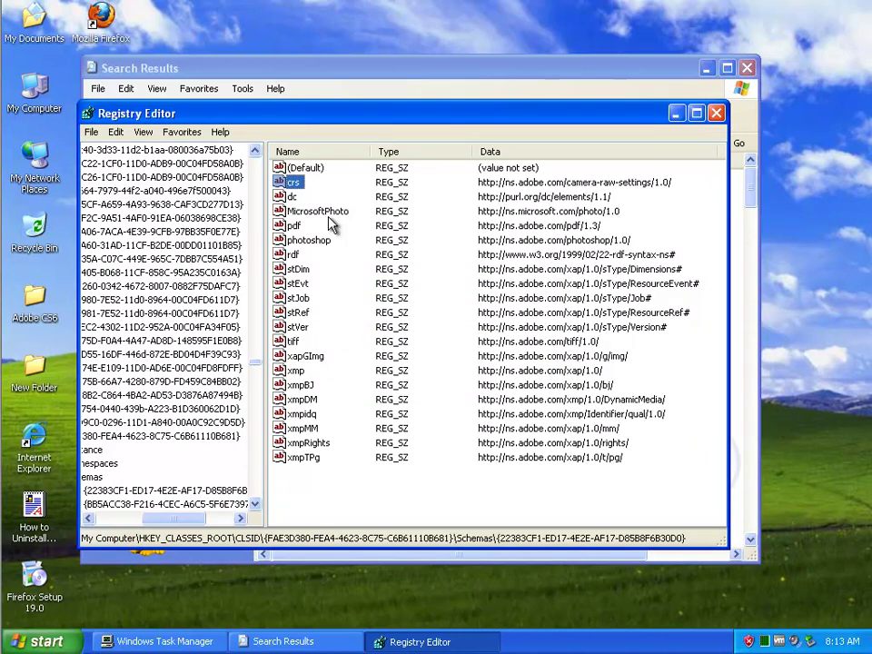
{"action": "left_click", "coordinate": [293, 227], "text": "ctrl"}
{"action": "left_click", "coordinate": [298, 241], "text": "ctrl"}
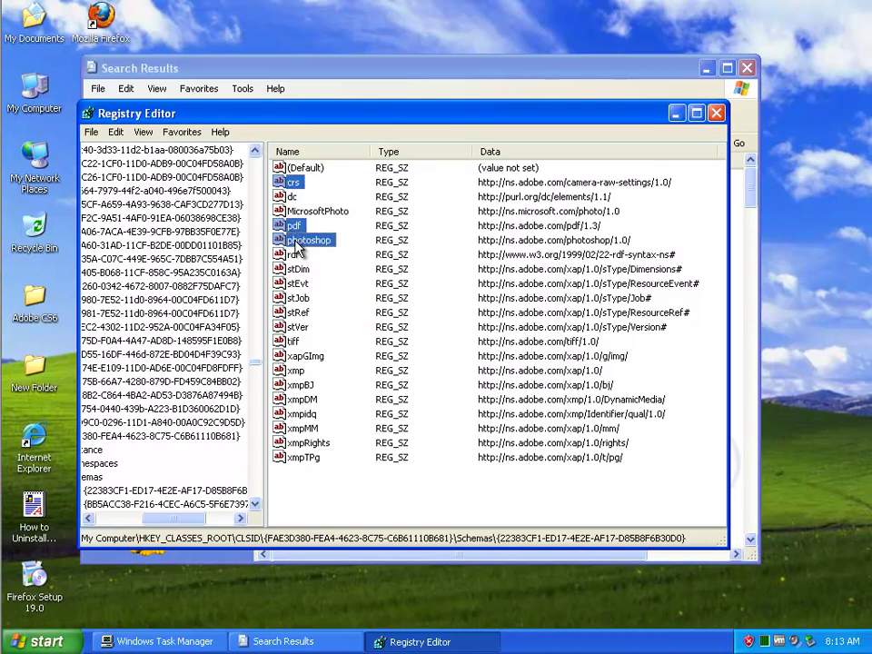
{"action": "left_click", "coordinate": [299, 270], "text": "ctrl"}
{"action": "left_click", "coordinate": [299, 283], "text": "ctrl"}
{"action": "left_click", "coordinate": [299, 298], "text": "ctrl"}
{"action": "left_click", "coordinate": [299, 312], "text": "ctrl"}
{"action": "left_click", "coordinate": [300, 327], "text": "ctrl"}
{"action": "left_click", "coordinate": [294, 342], "text": "ctrl"}
{"action": "left_click", "coordinate": [301, 356], "text": "ctrl"}
{"action": "left_click", "coordinate": [298, 370], "text": "ctrl"}
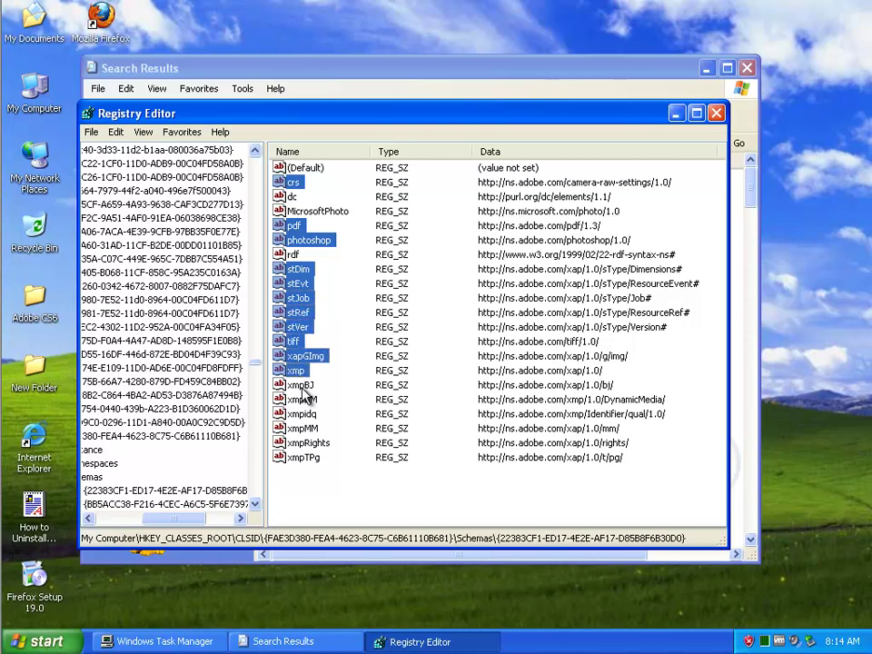
{"action": "left_click", "coordinate": [300, 385], "text": "ctrl"}
{"action": "left_click", "coordinate": [302, 400], "text": "ctrl"}
{"action": "left_click", "coordinate": [302, 414], "text": "ctrl"}
{"action": "left_click", "coordinate": [303, 429], "text": "ctrl"}
{"action": "left_click", "coordinate": [307, 444], "text": "ctrl"}
{"action": "left_click", "coordinate": [308, 458], "text": "ctrl"}
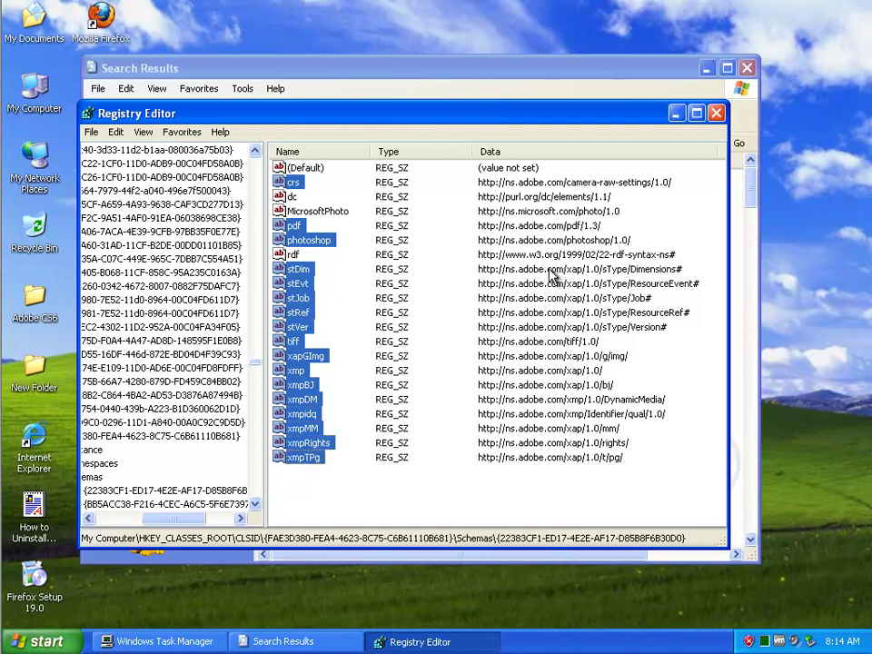
{"action": "key", "text": "Delete"}
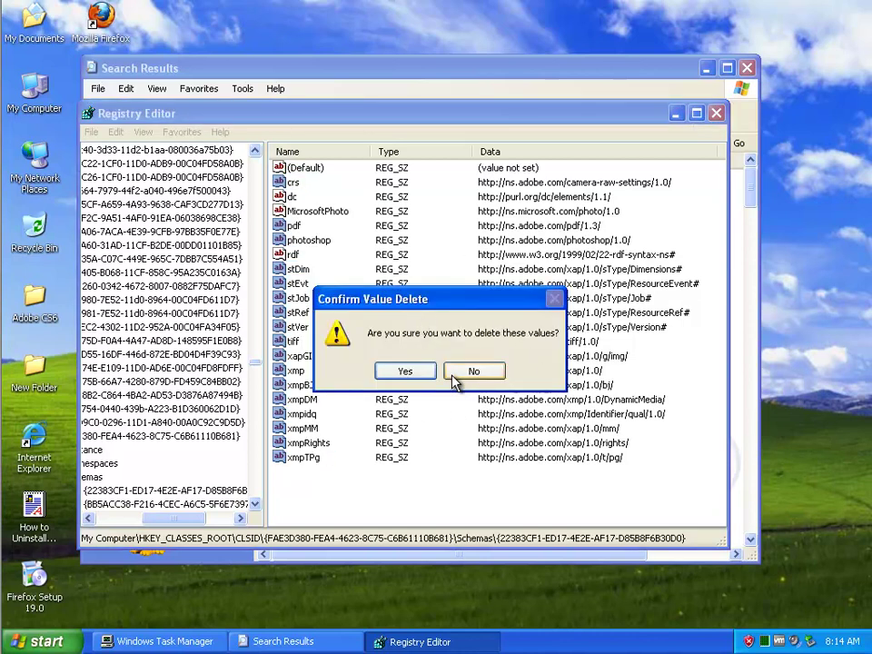
{"action": "left_click", "coordinate": [405, 367]}
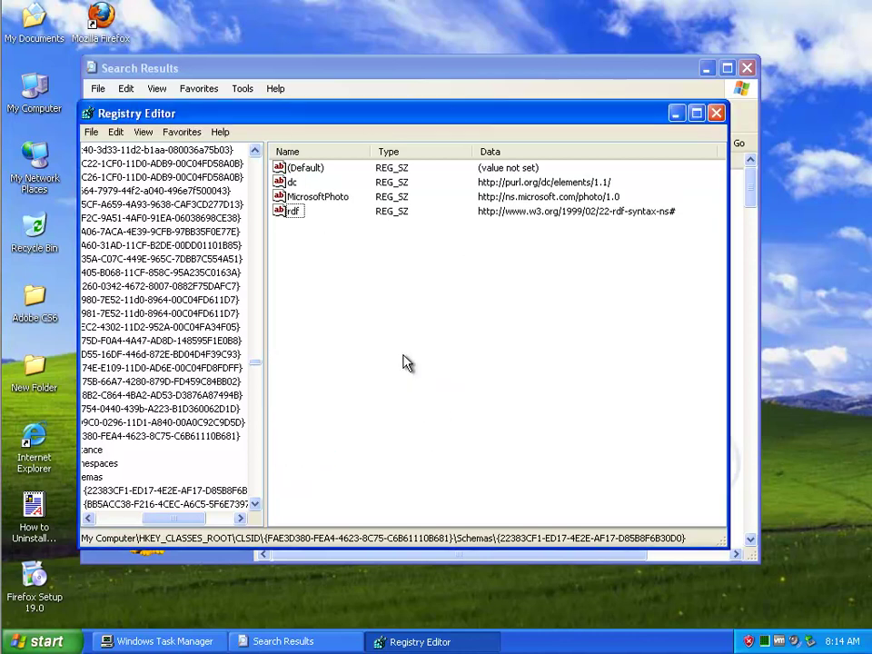
- Close the Registry Editor, maximize the Search Results window, and review the found files' locations with the In Folder column widened
{"action": "left_click", "coordinate": [719, 112]}
{"action": "double_click", "coordinate": [461, 65]}
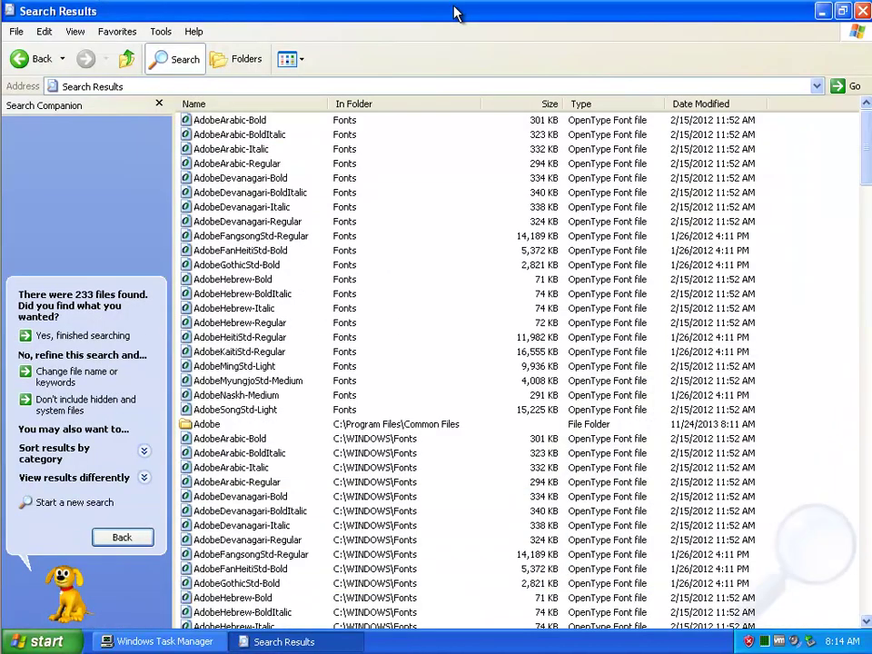
{"action": "scroll", "coordinate": [518, 373], "scroll_direction": "down", "scroll_amount": 8}
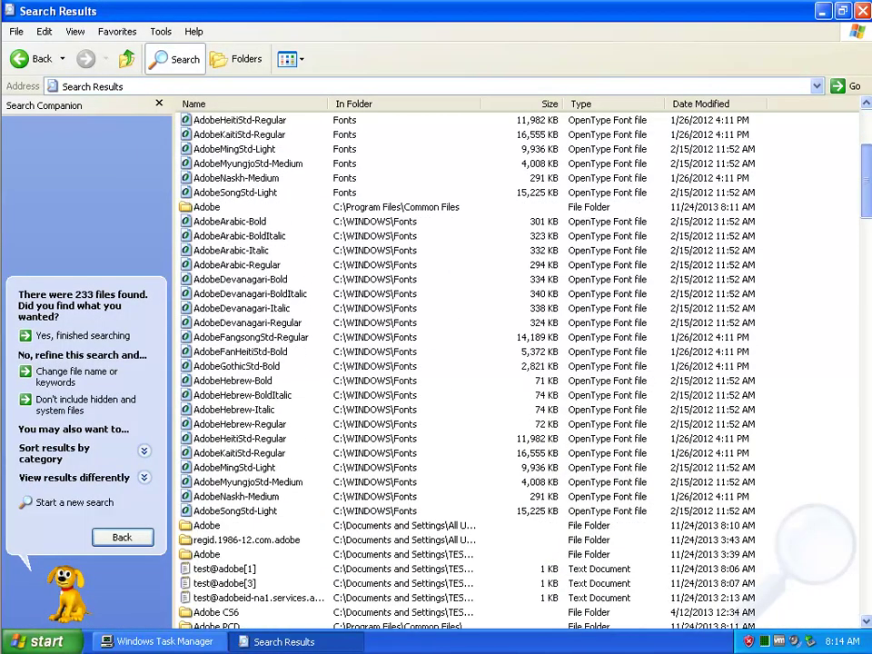
{"action": "scroll", "coordinate": [197, 418], "scroll_direction": "down", "scroll_amount": 15}
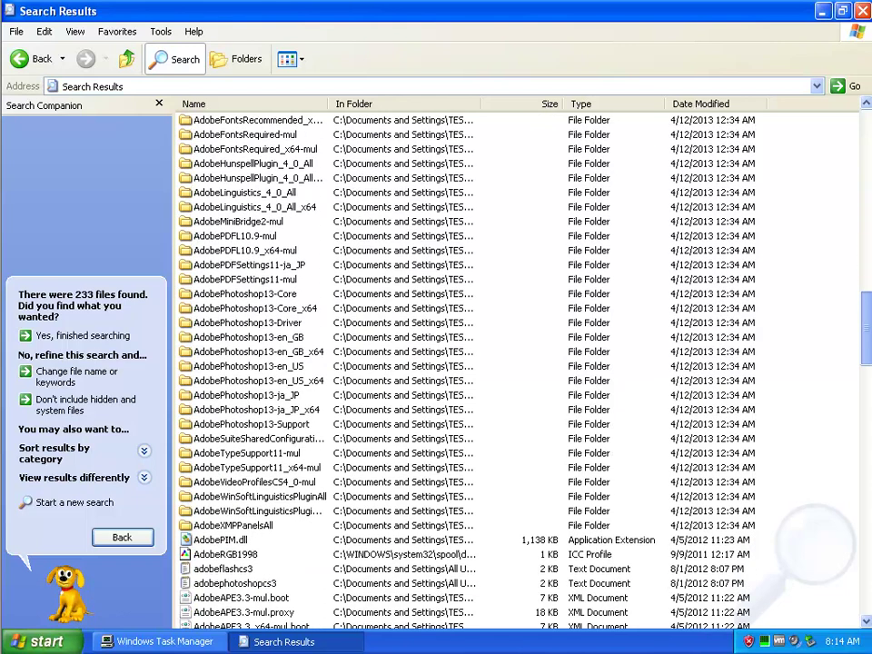
{"action": "left_click_drag", "start_coordinate": [485, 101], "coordinate": [649, 122]}
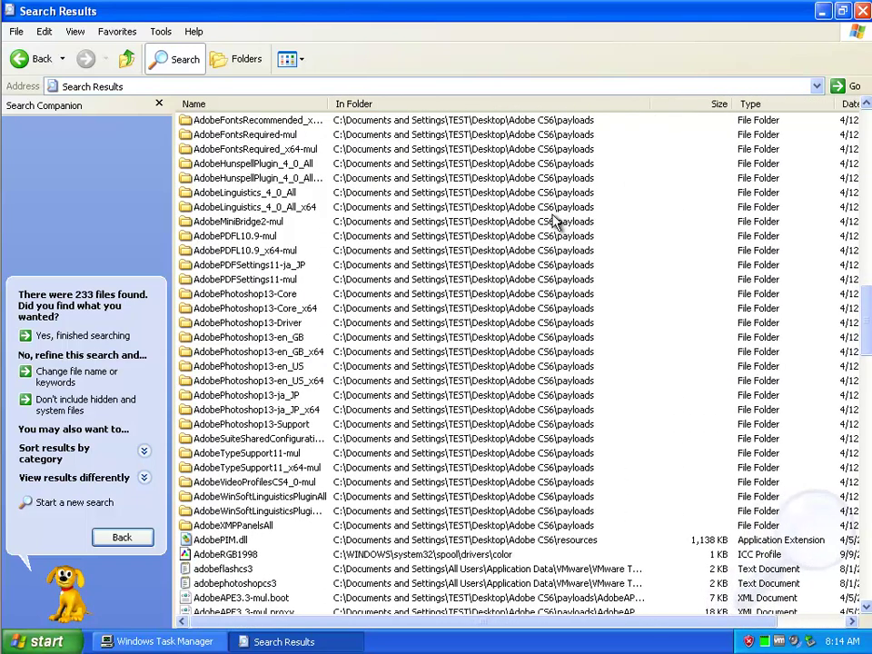
{"action": "left_click_drag", "start_coordinate": [863, 313], "coordinate": [866, 586]}
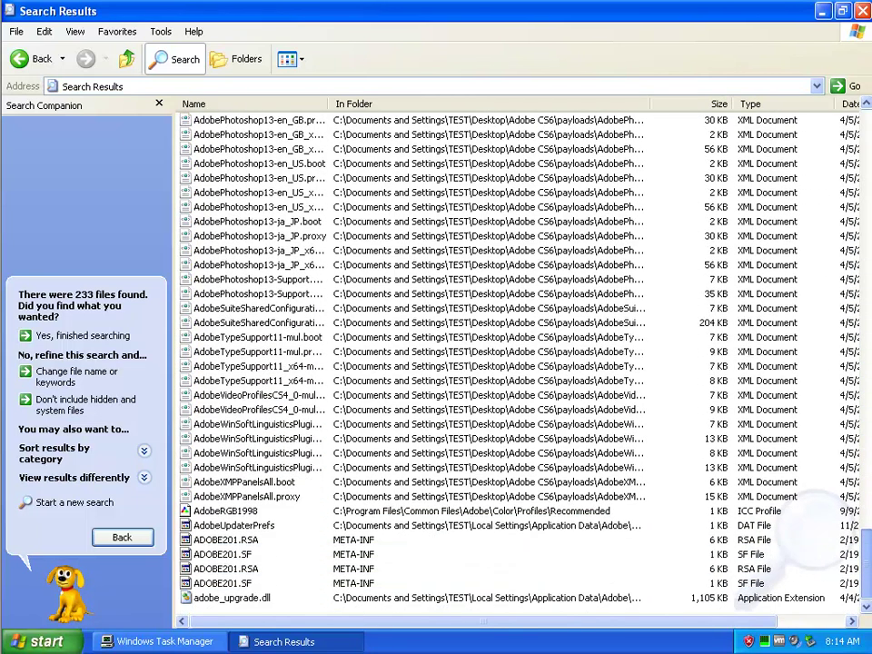
- Try to delete all the Adobe files and folders found by the search
{"action": "left_click", "coordinate": [272, 396]}
{"action": "key", "text": "ctrl+a"}
{"action": "right_click", "coordinate": [261, 241]}
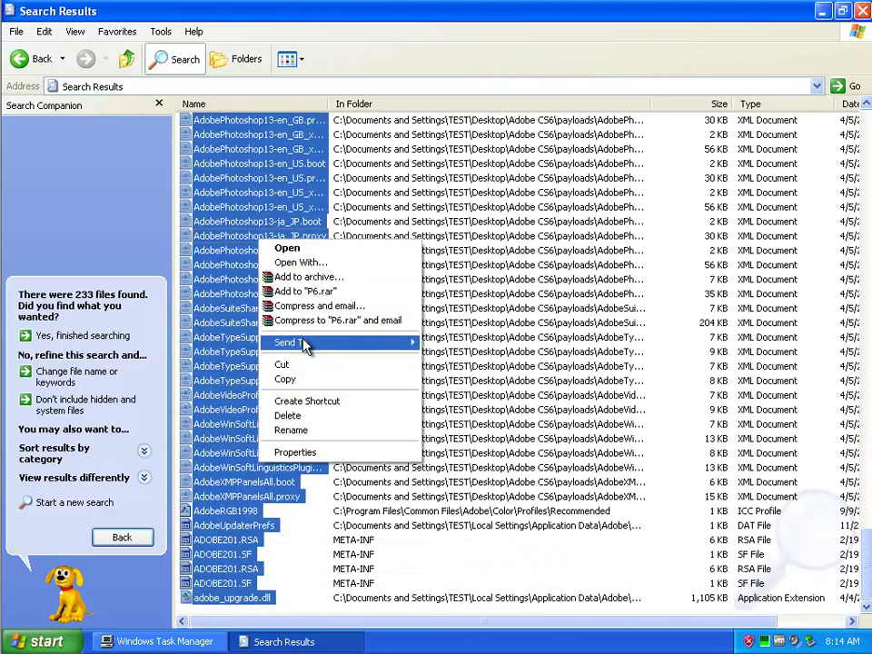
{"action": "left_click", "coordinate": [313, 416]}
{"action": "left_click", "coordinate": [427, 370]}
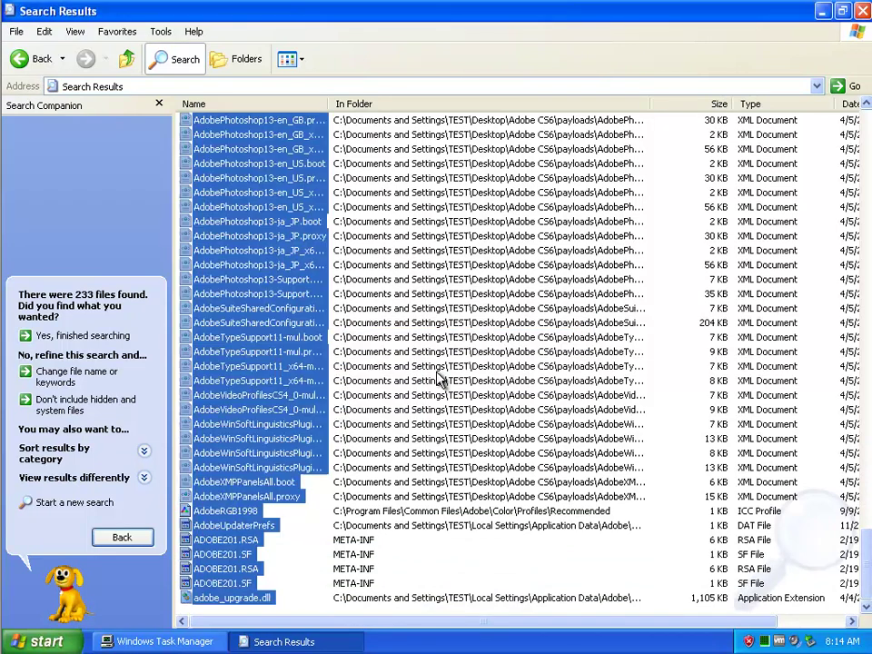
- Close the search results, bring up the Turn Off Computer options, and cancel them
{"action": "left_click", "coordinate": [861, 12]}
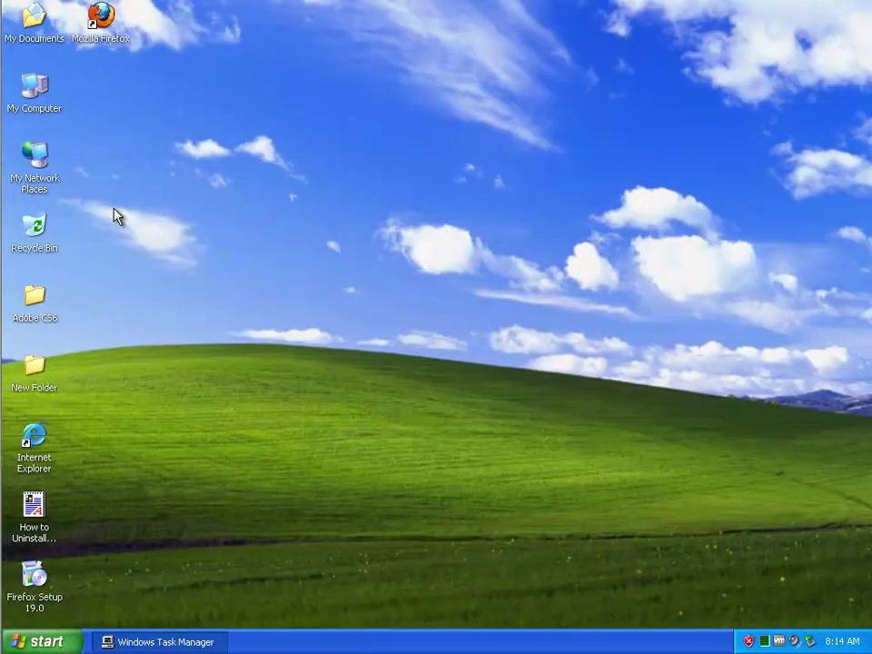
{"action": "left_click", "coordinate": [36, 641]}
{"action": "left_click", "coordinate": [291, 610]}
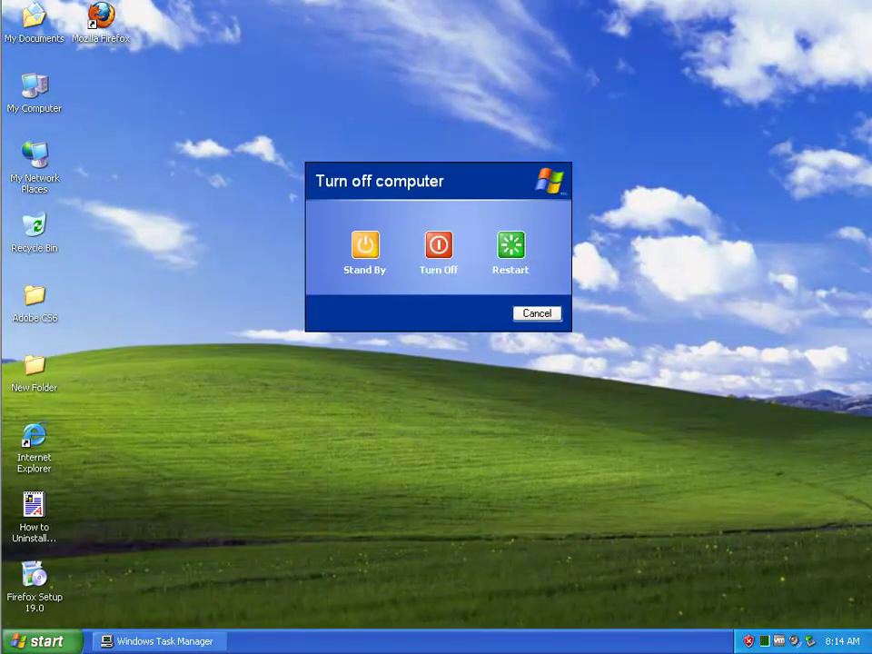
{"action": "left_click", "coordinate": [545, 314]}
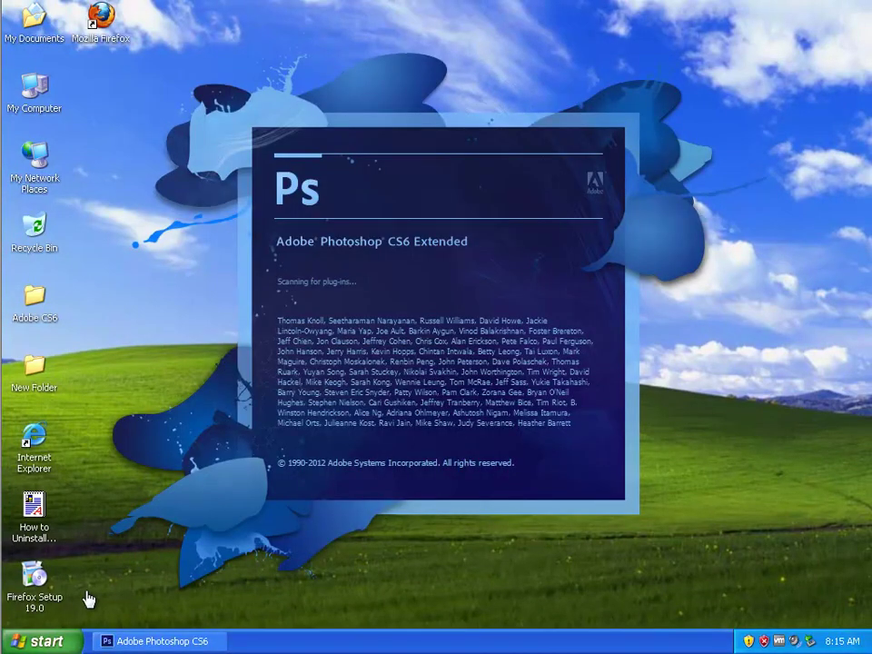
- Open Add or Remove Programs from the Control Panel and start removing Adobe Photoshop CS6
{"action": "left_click", "coordinate": [46, 641]}
{"action": "left_click", "coordinate": [255, 432]}
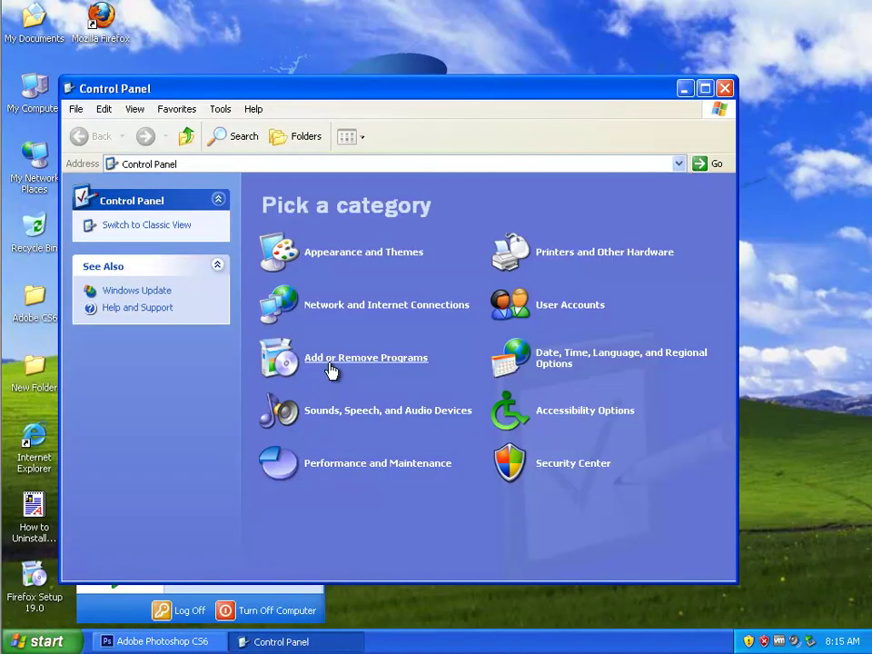
{"action": "left_click", "coordinate": [332, 358]}
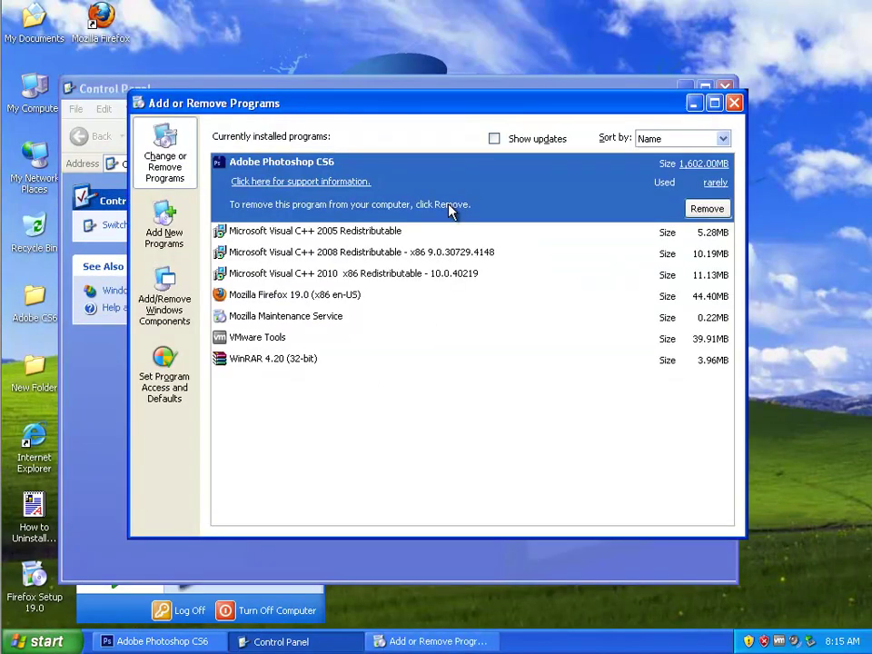
{"action": "left_click", "coordinate": [717, 210]}
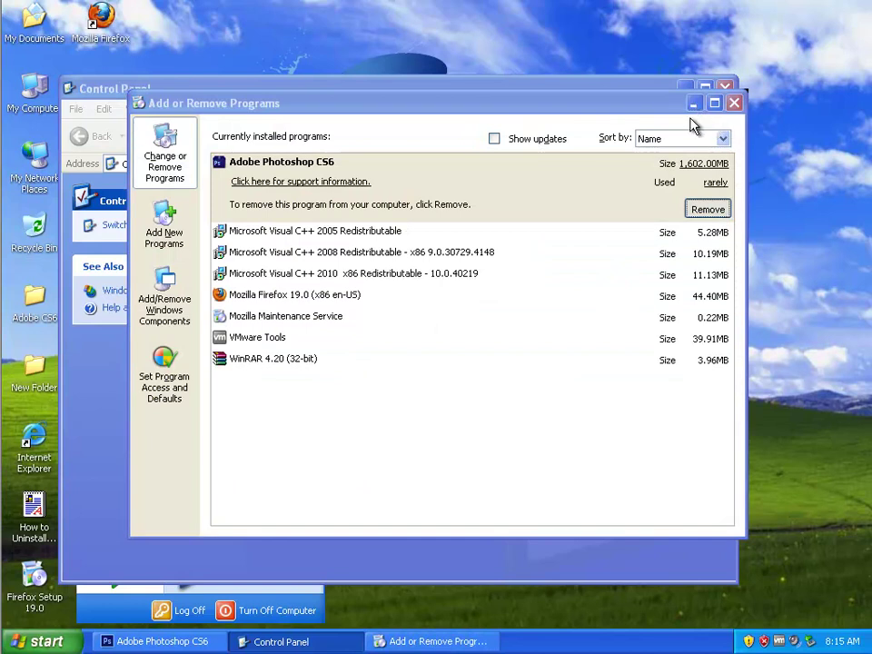